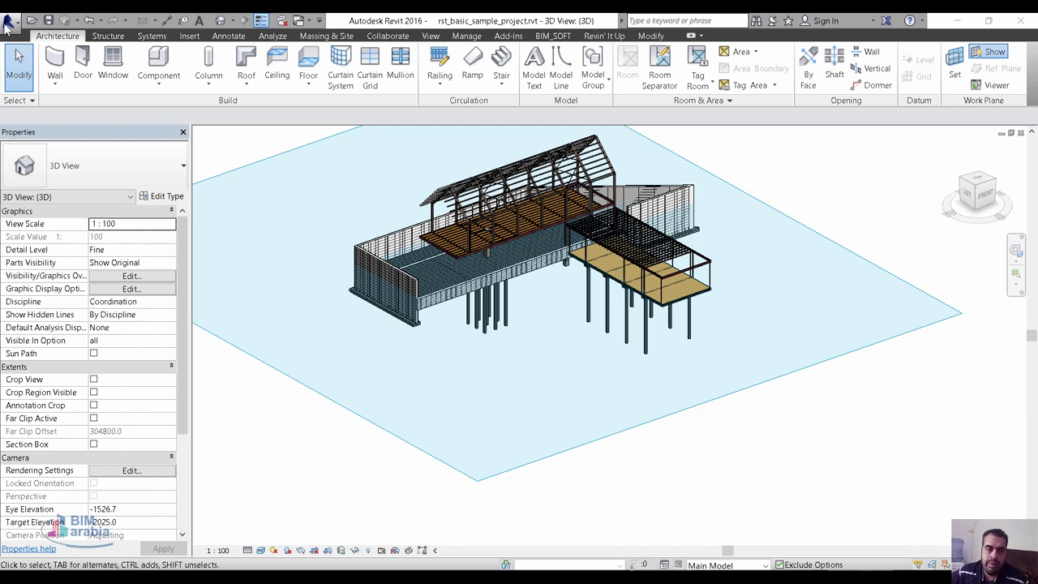
Start a new family file from the application menu
click(6, 25)
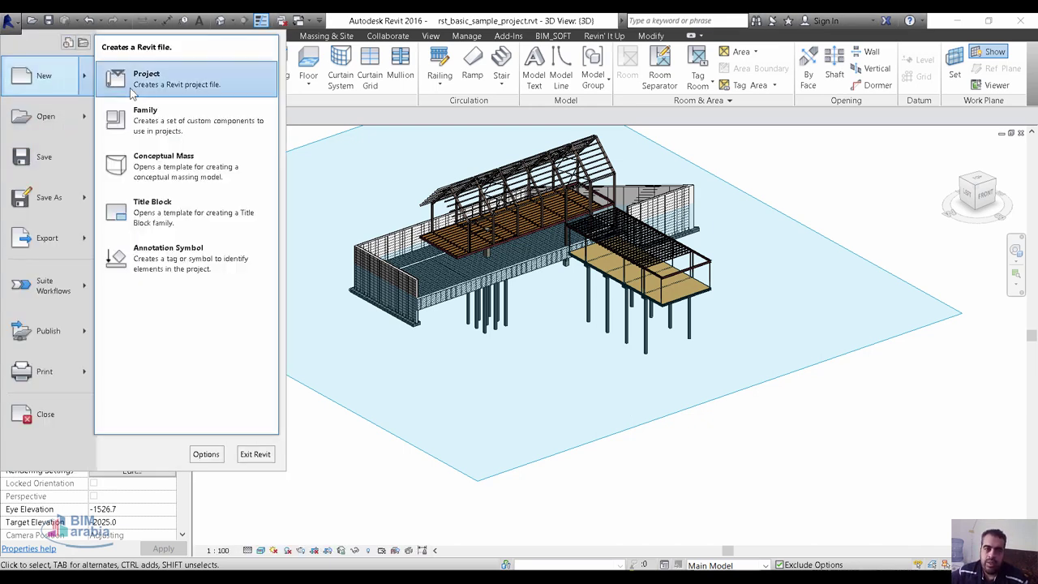
click(750, 230)
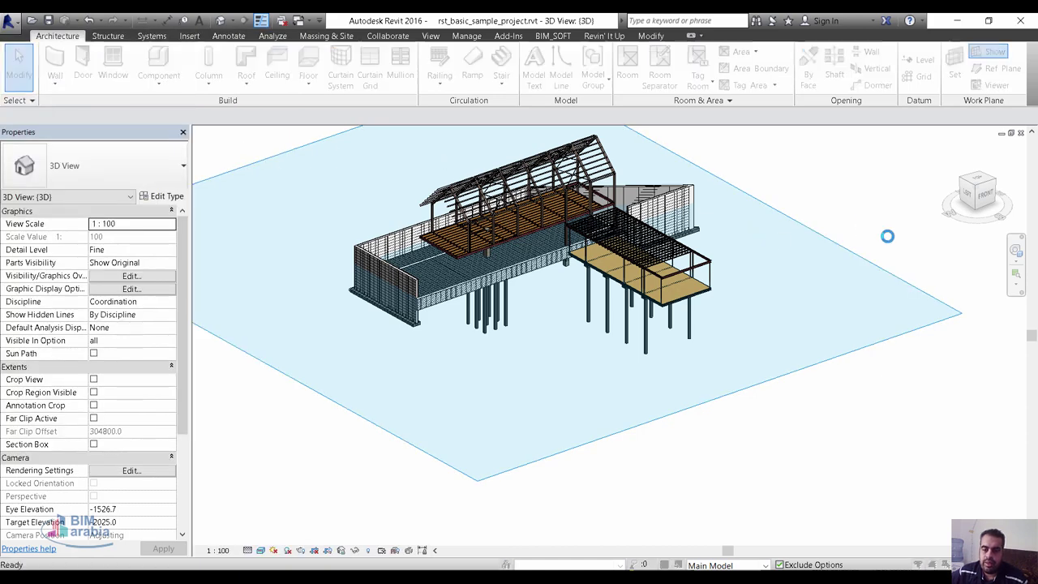
Create a new family from the Metric Generic Model face based.rft template
scroll(365, 430, down, 5)
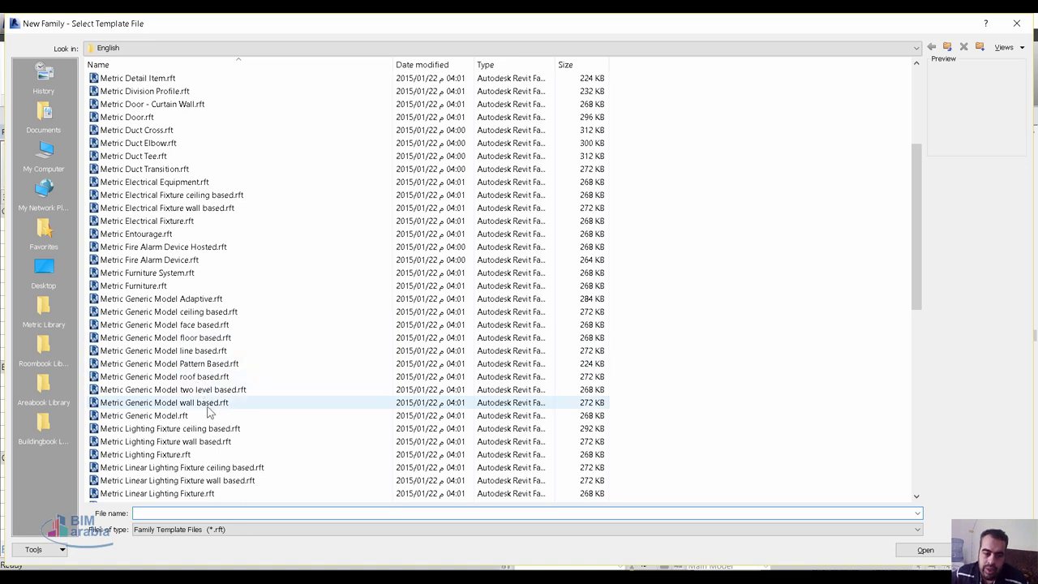
click(205, 416)
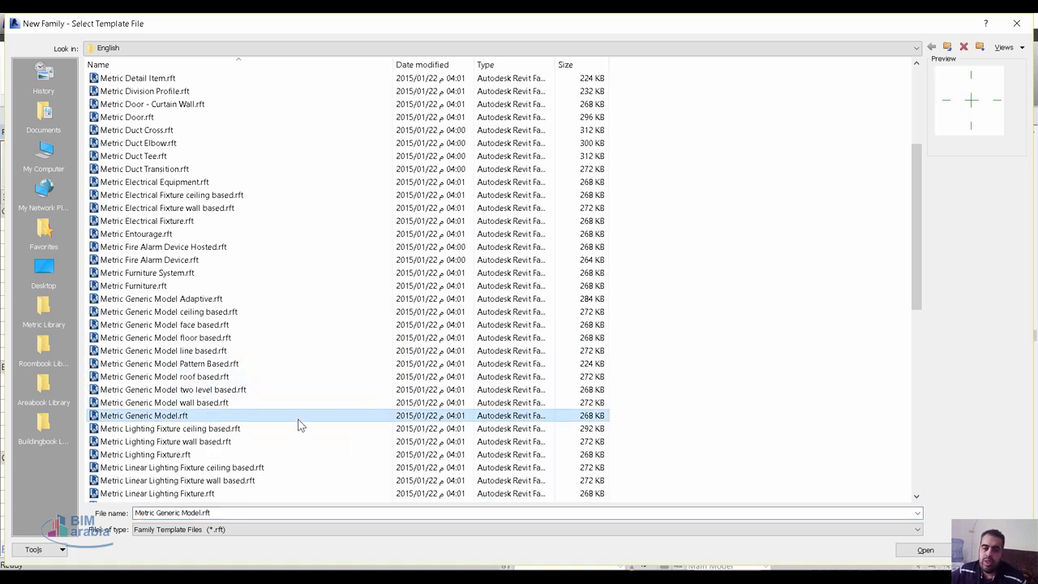
mouse_move(298, 425)
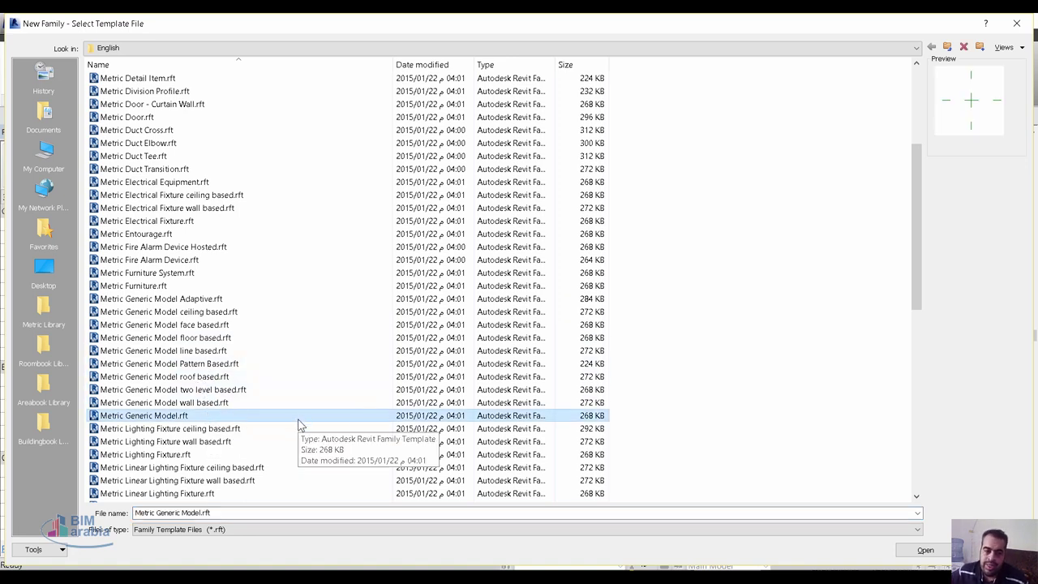
scroll(298, 424, down, 1)
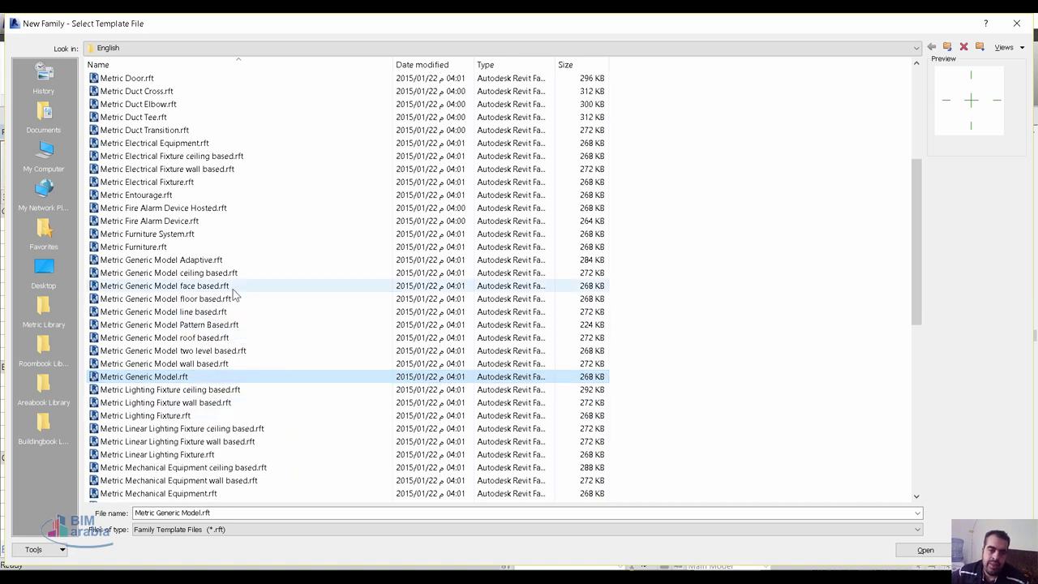
click(234, 287)
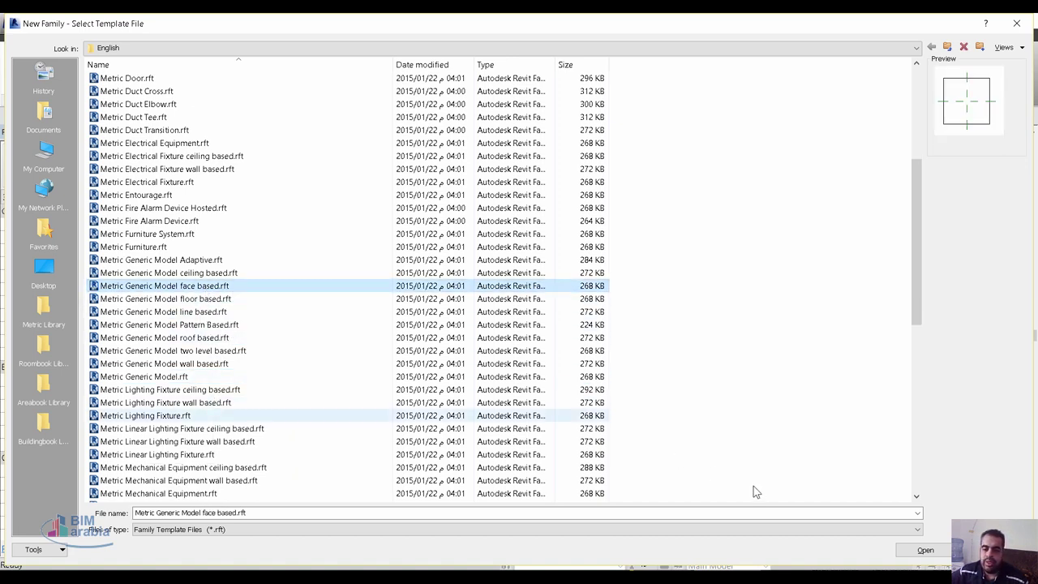
click(923, 551)
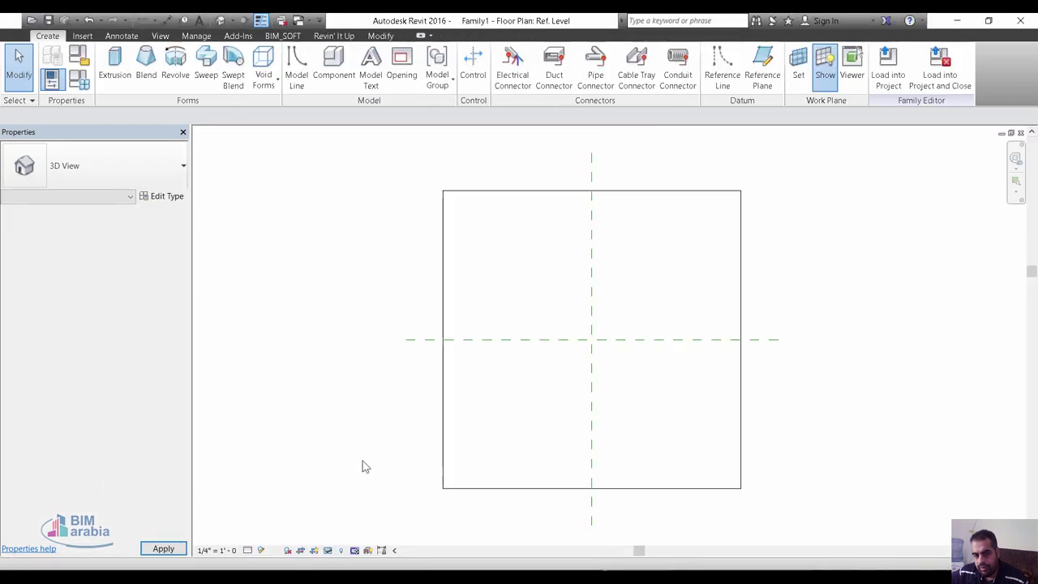
Sketch a rectangular void extrusion about 800 by 820 on the Ref. Level plan
click(222, 22)
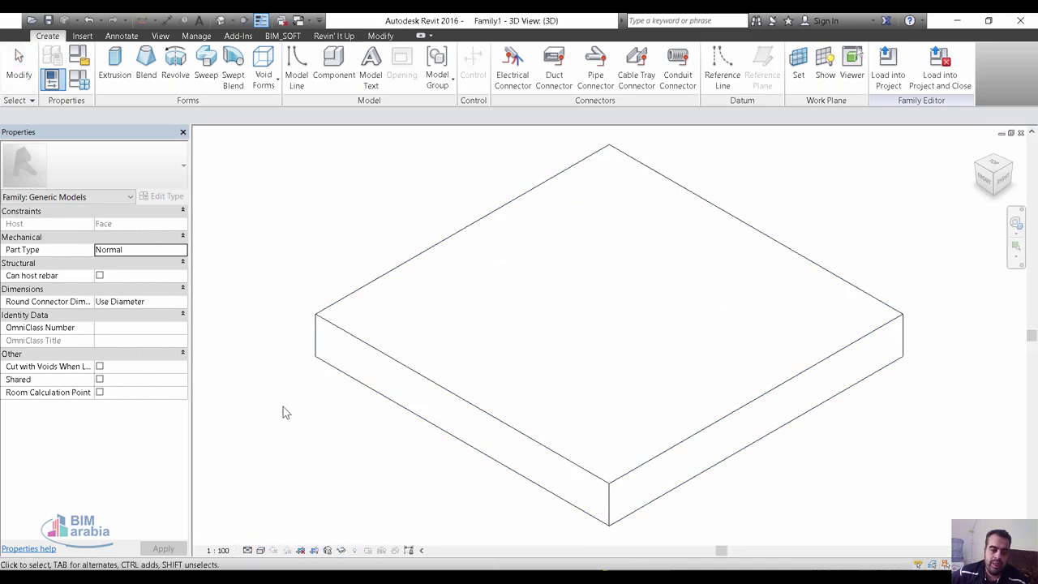
key(ctrl+Tab)
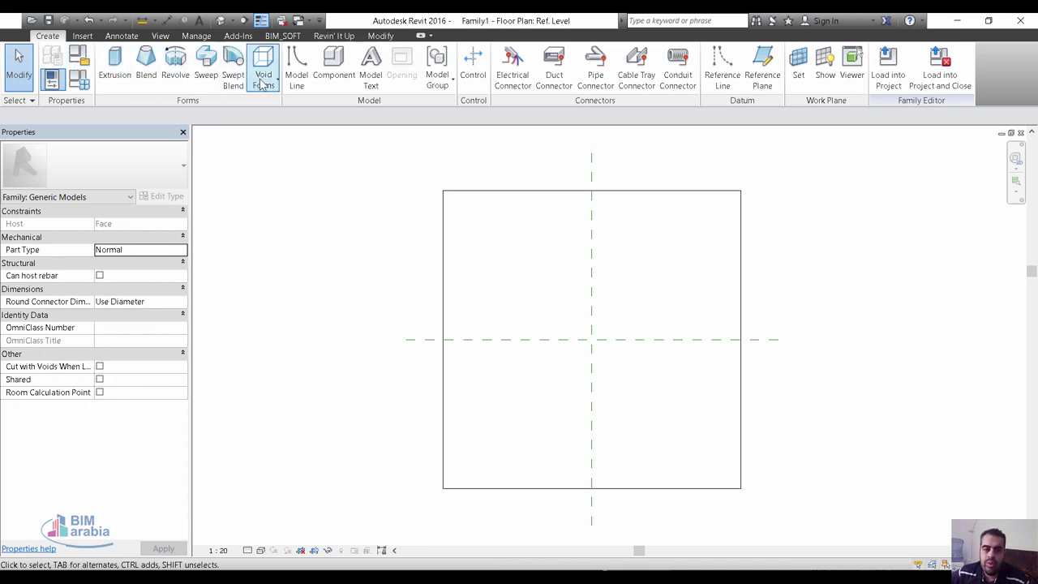
click(263, 73)
click(248, 117)
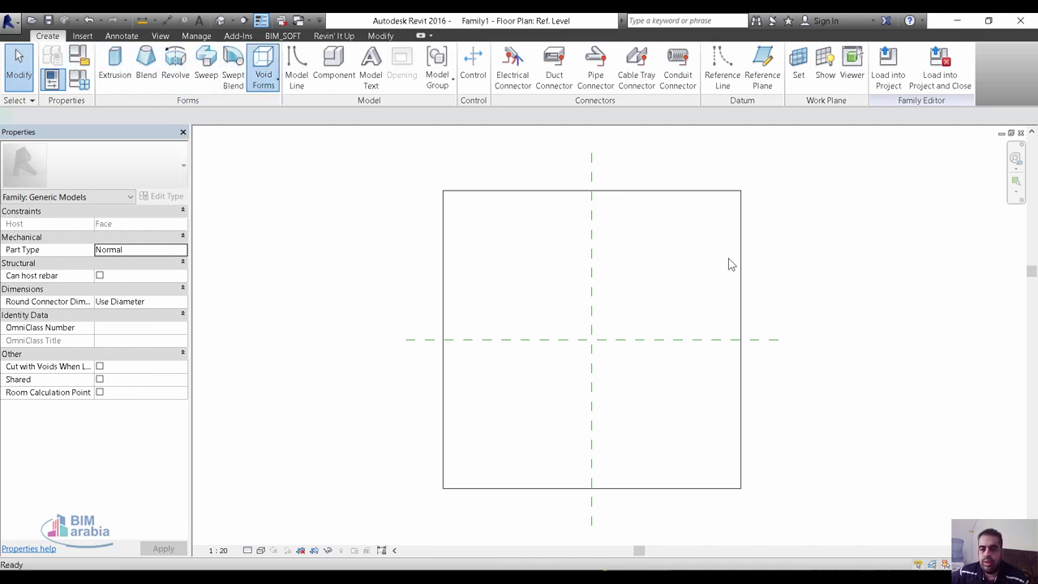
click(508, 56)
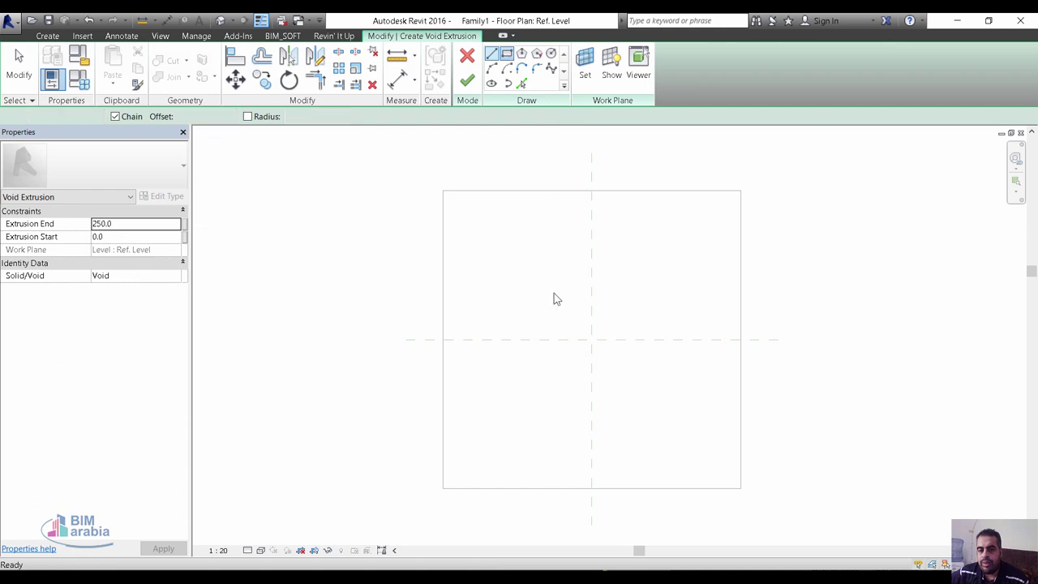
click(549, 296)
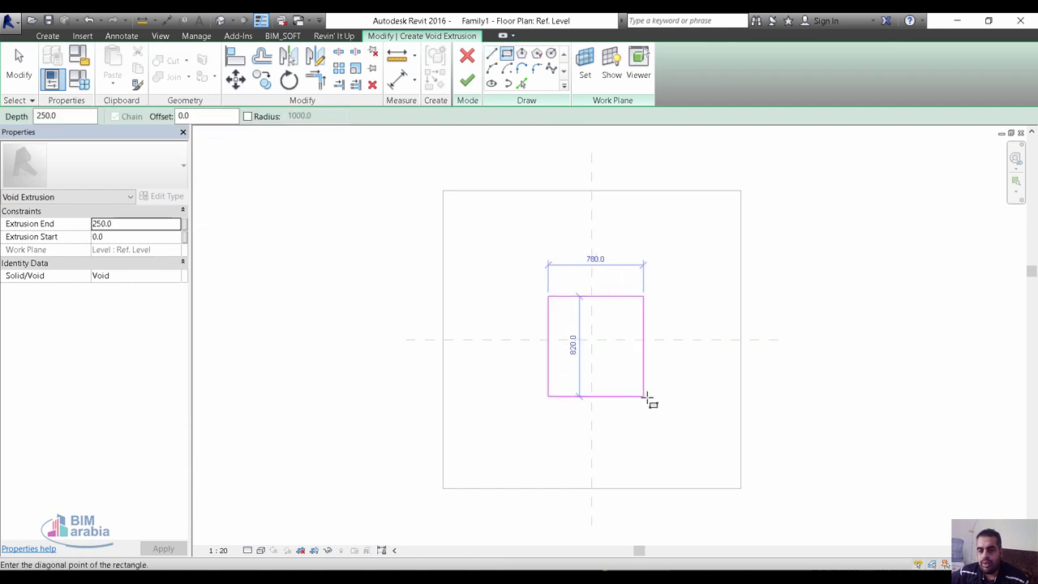
click(646, 396)
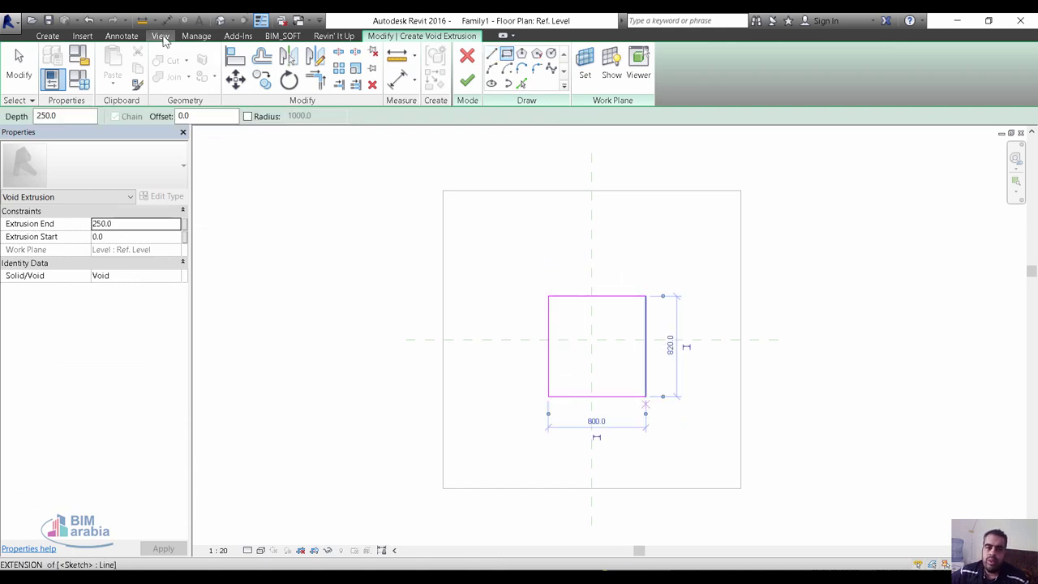
Show the Project Browser and finish the void extrusion sketch
click(445, 73)
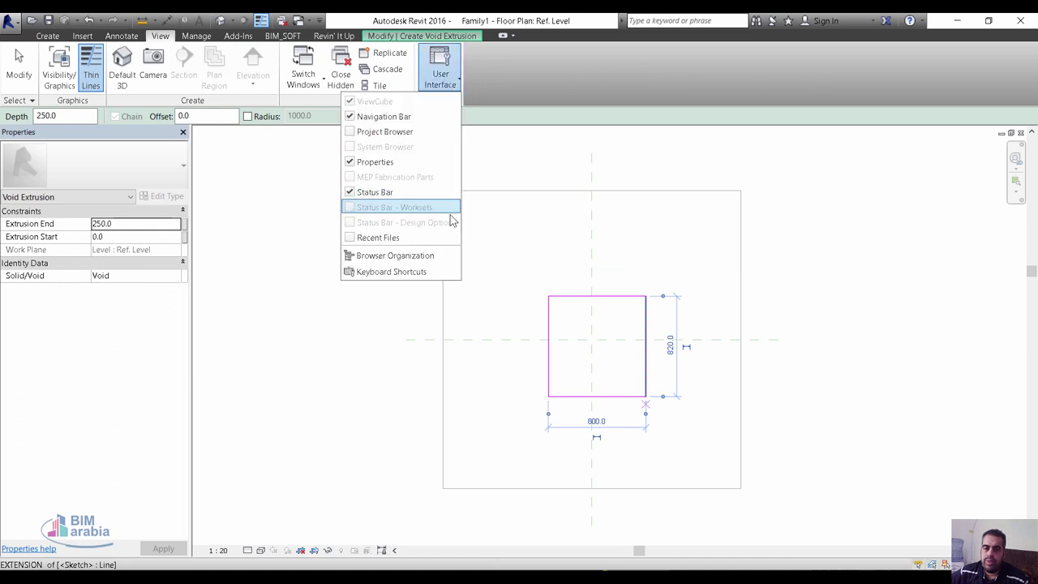
click(385, 131)
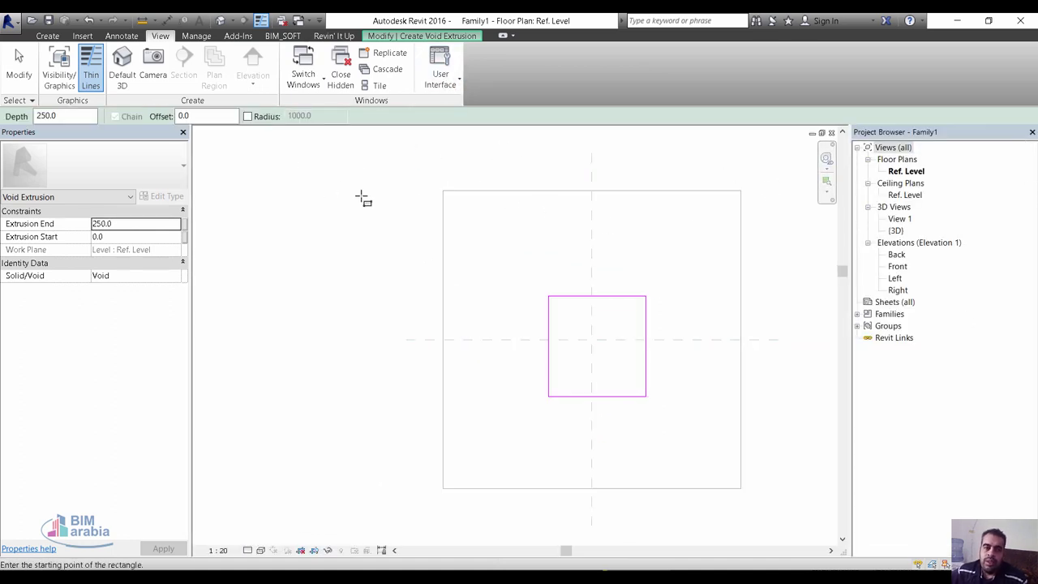
click(421, 36)
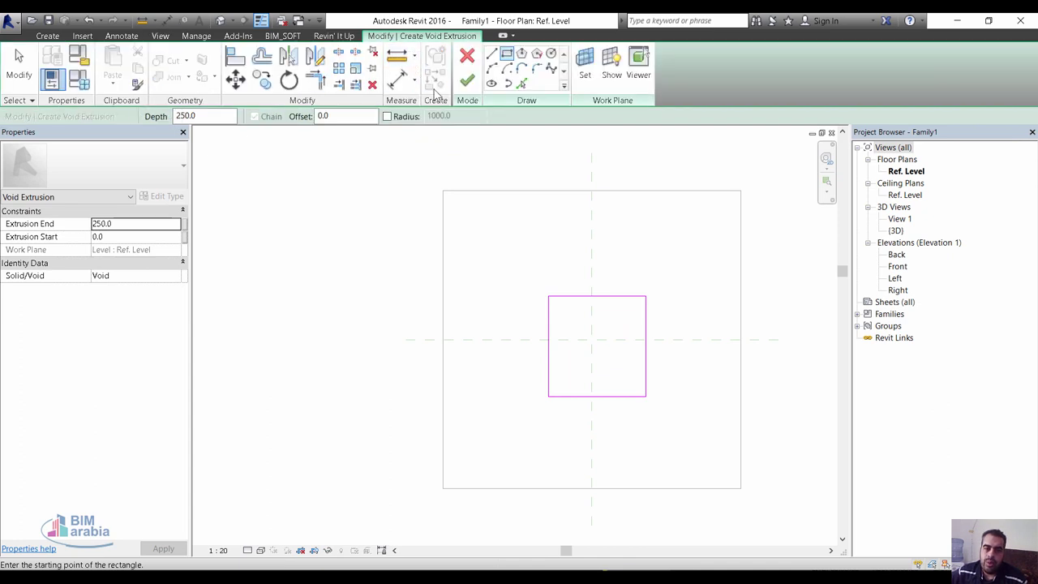
click(467, 83)
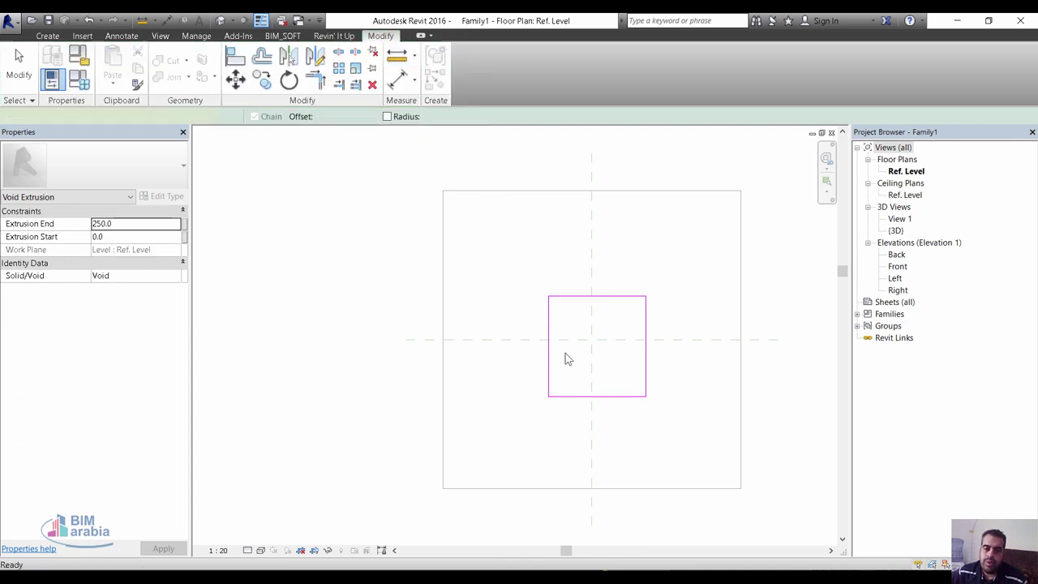
click(47, 37)
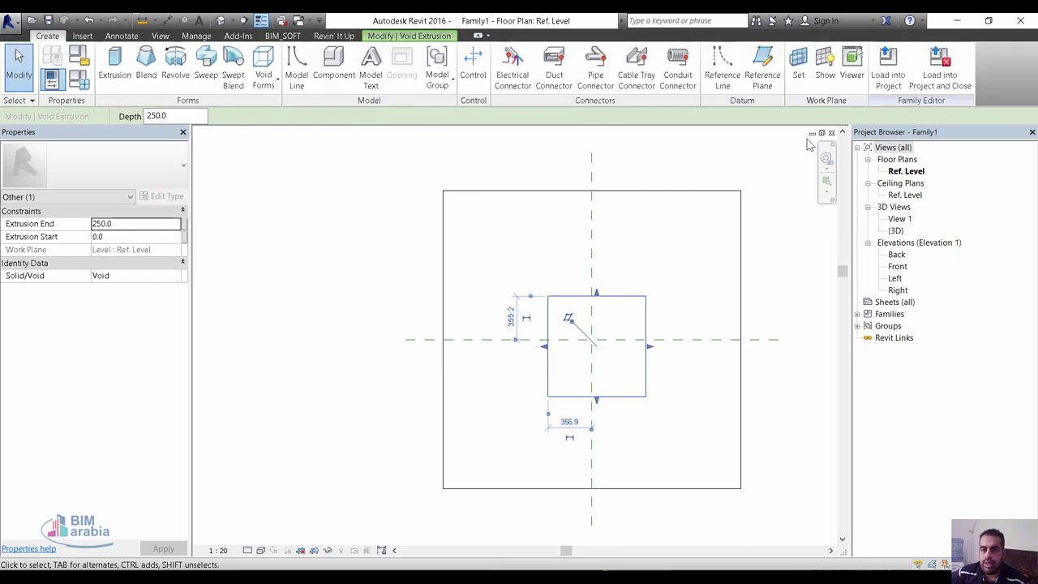
Draw two horizontal reference lines above and below the void
click(720, 70)
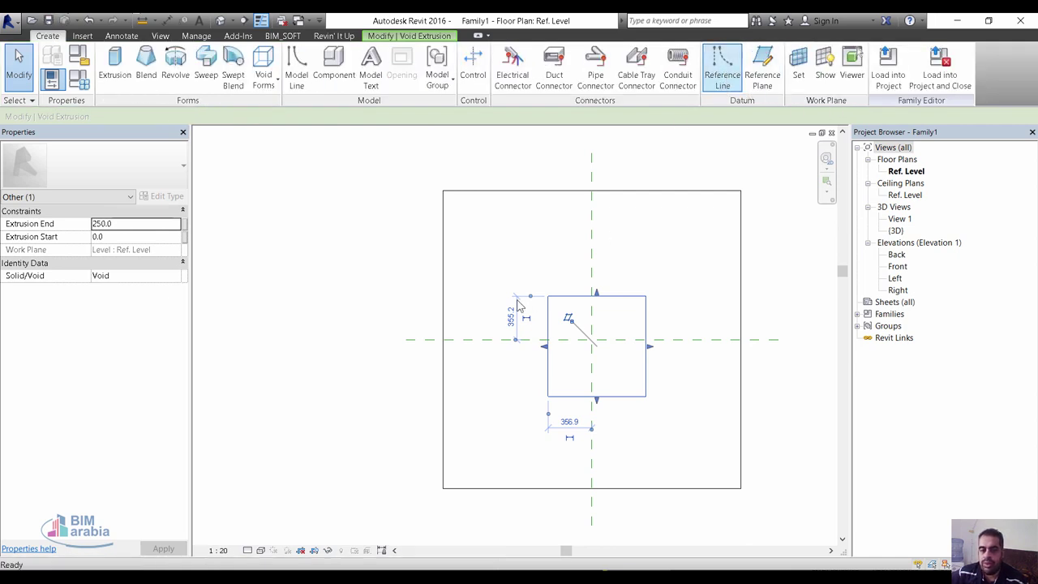
click(395, 283)
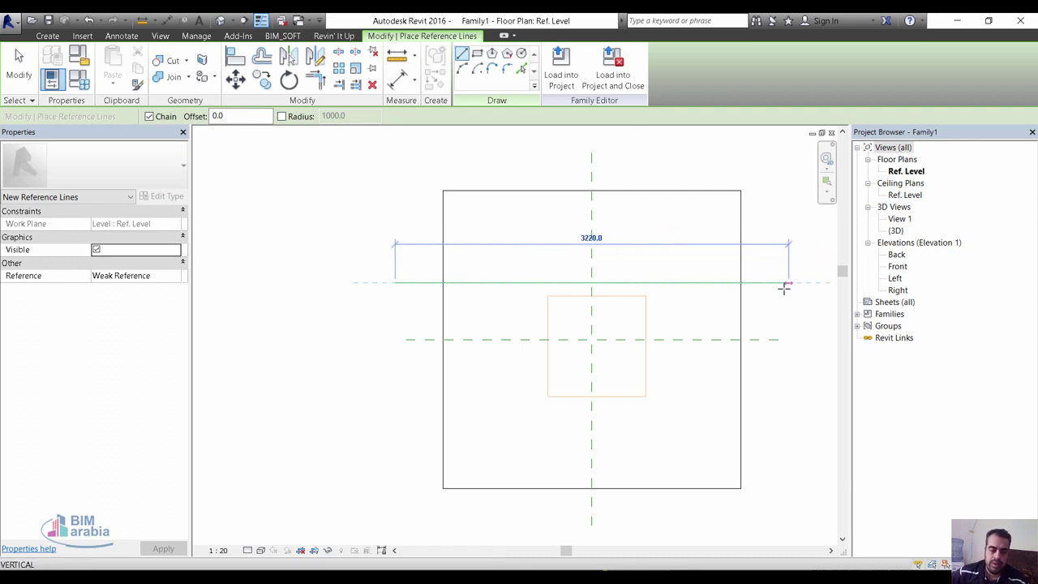
click(786, 283)
key(Escape)
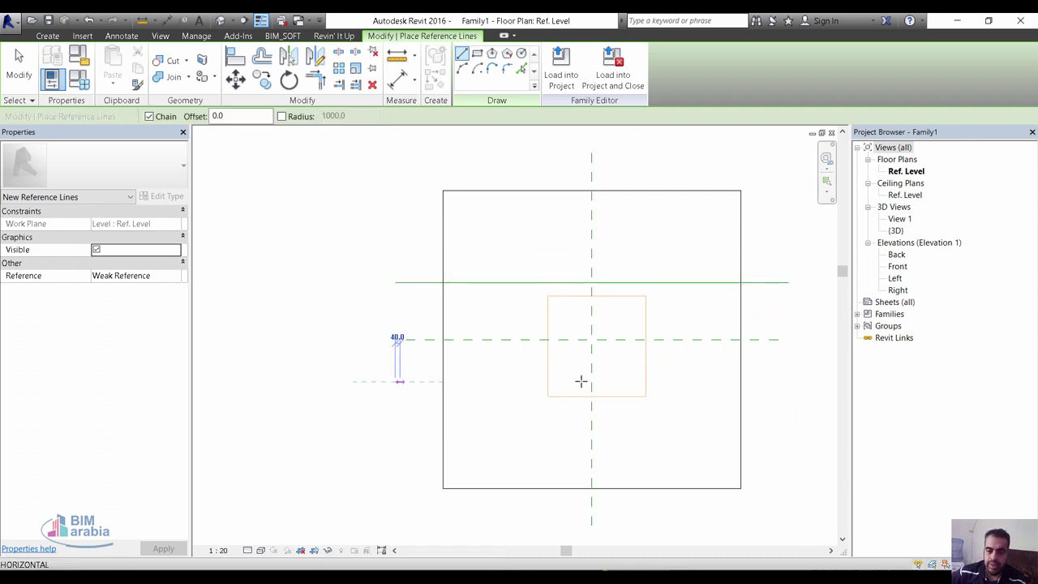
click(396, 381)
click(801, 382)
key(Escape)
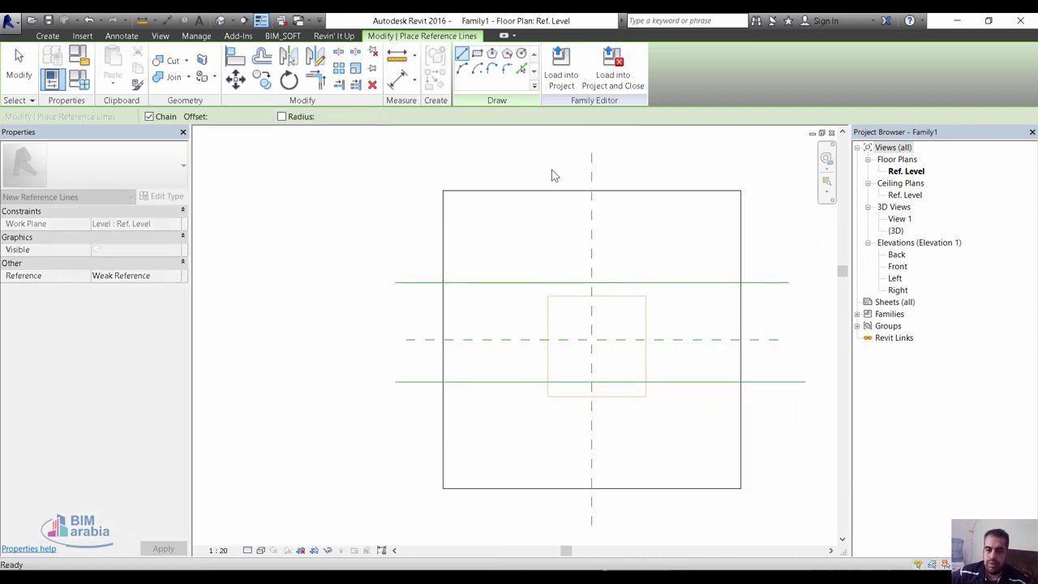
Draw two vertical reference lines to the left and right of the void
click(542, 152)
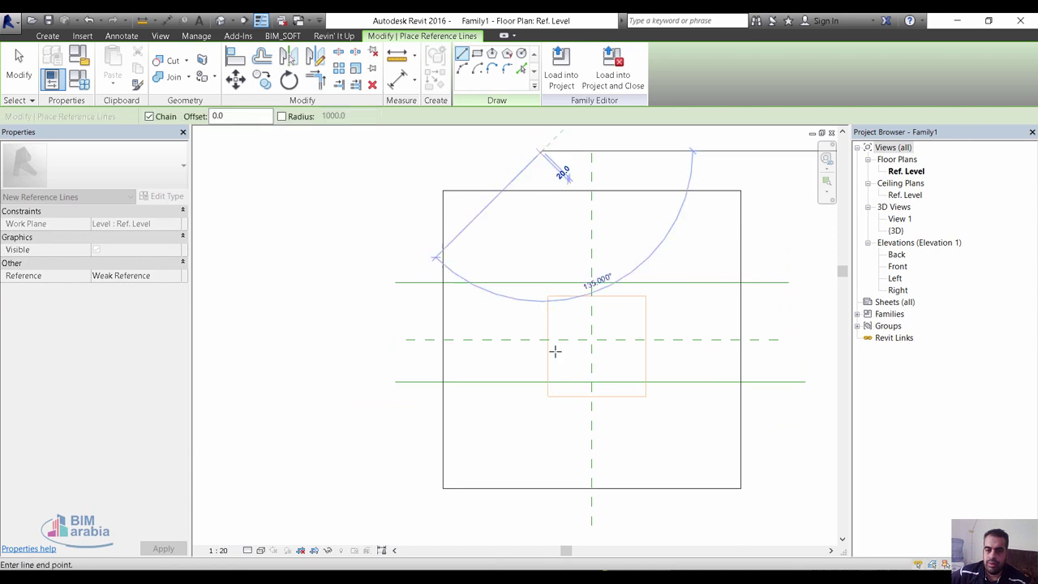
click(541, 532)
key(Escape)
click(643, 160)
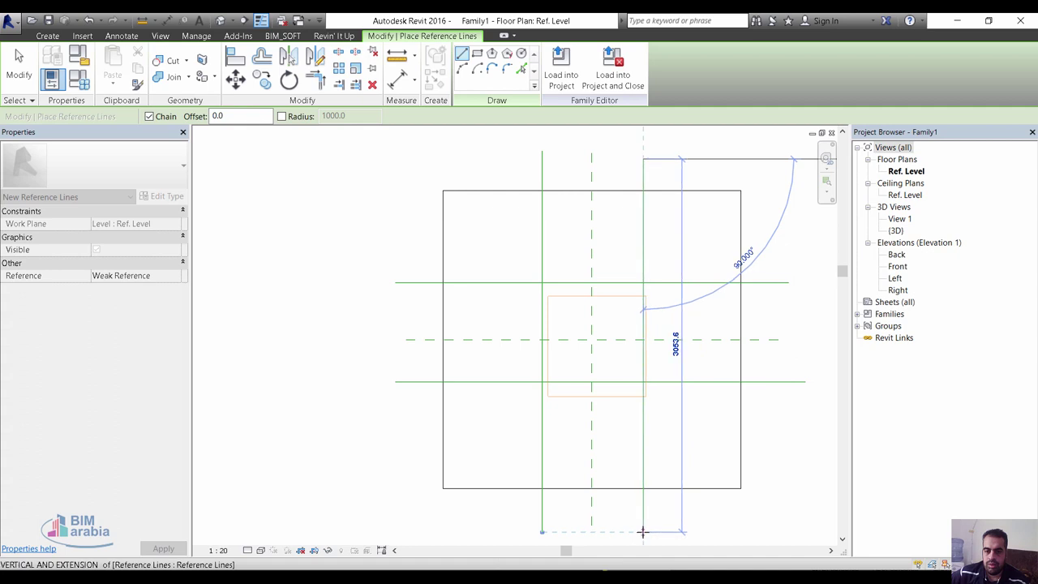
click(642, 532)
key(Escape)
key(Escape)
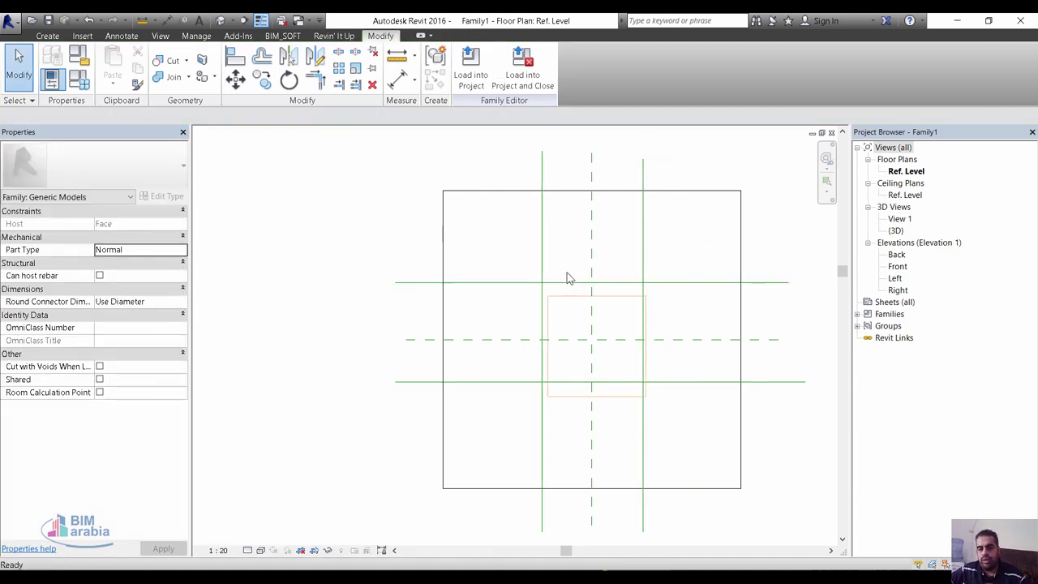
Dimension both reference line pairs to the centre planes and make the spacings equal
key(d)
key(i)
click(542, 247)
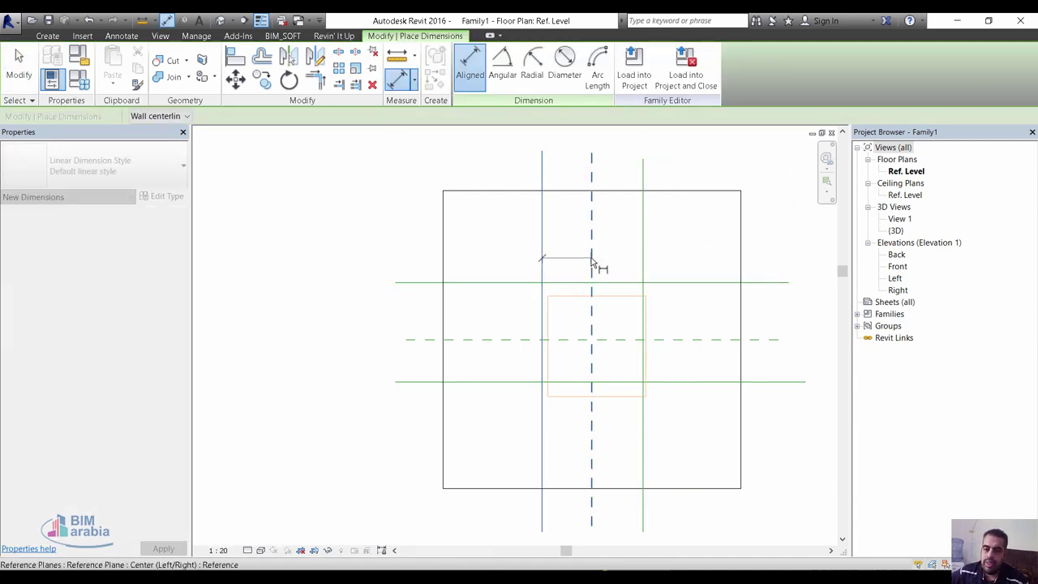
click(592, 261)
click(654, 260)
click(649, 245)
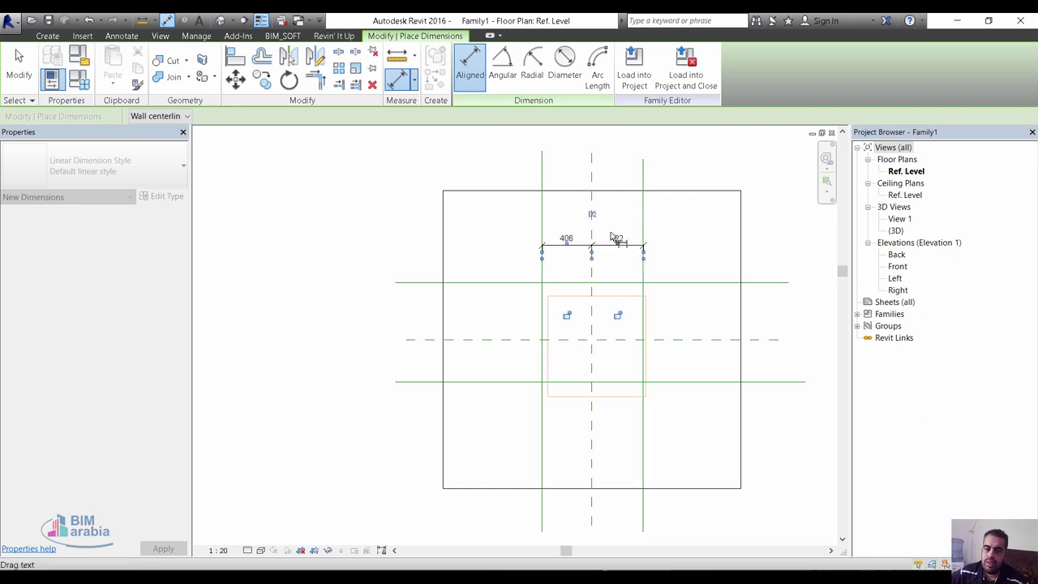
click(593, 214)
click(677, 283)
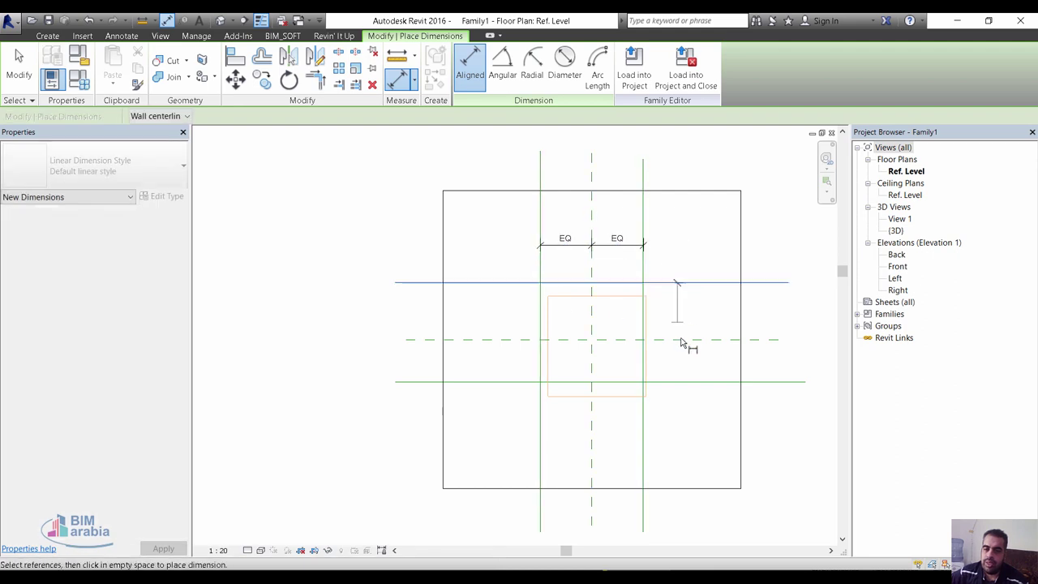
click(682, 340)
click(690, 382)
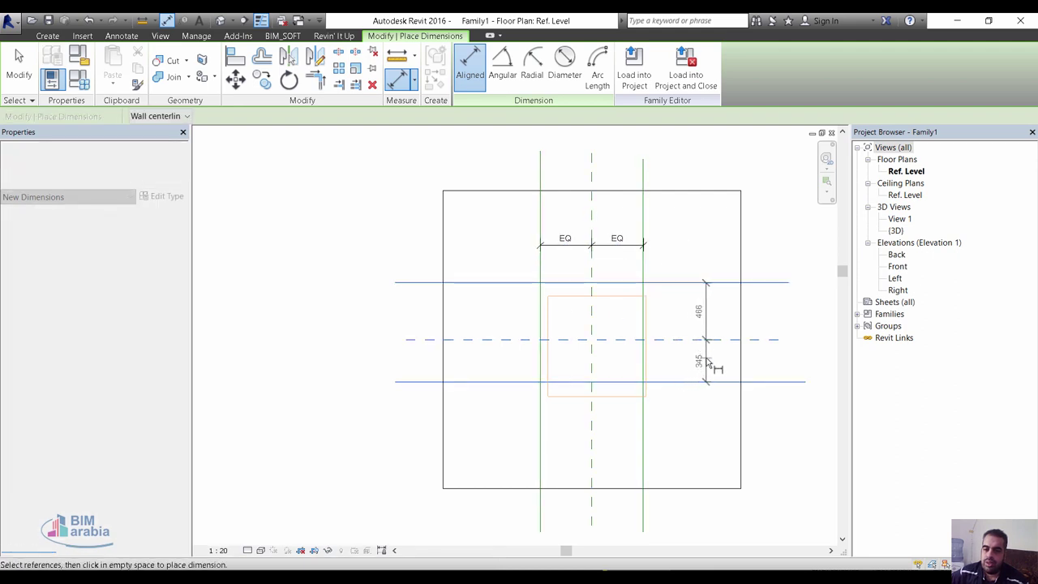
click(706, 363)
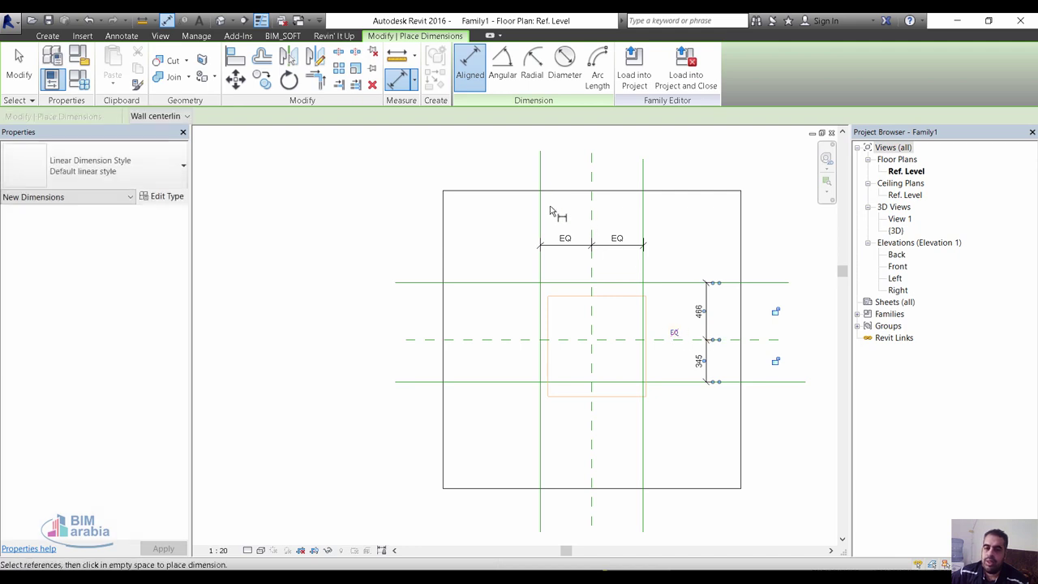
click(541, 208)
Add overall dimensions: 844 across the vertical lines, 932 across the horizontal lines
click(643, 212)
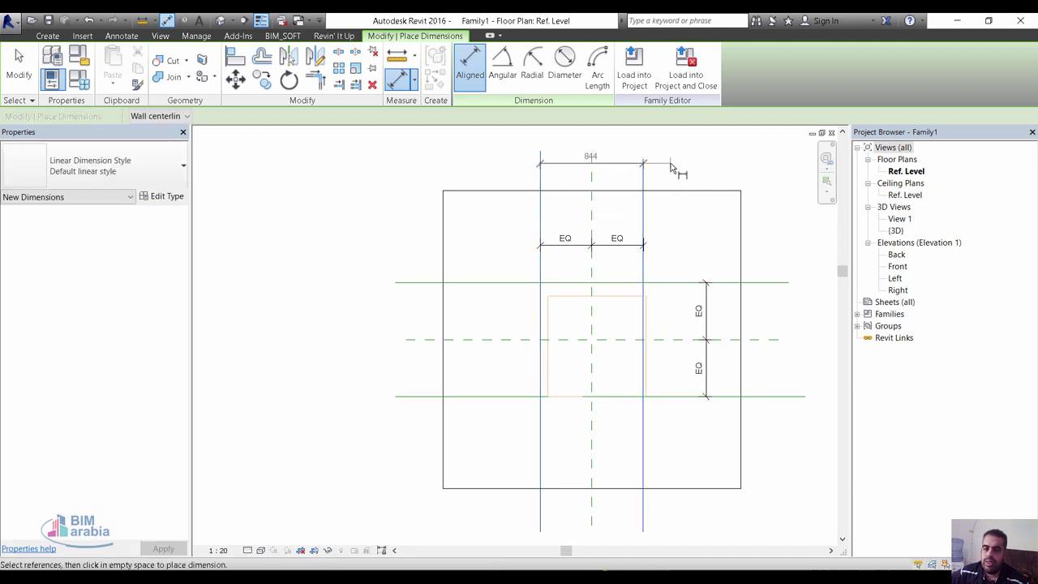
click(674, 167)
click(773, 282)
click(775, 340)
click(781, 398)
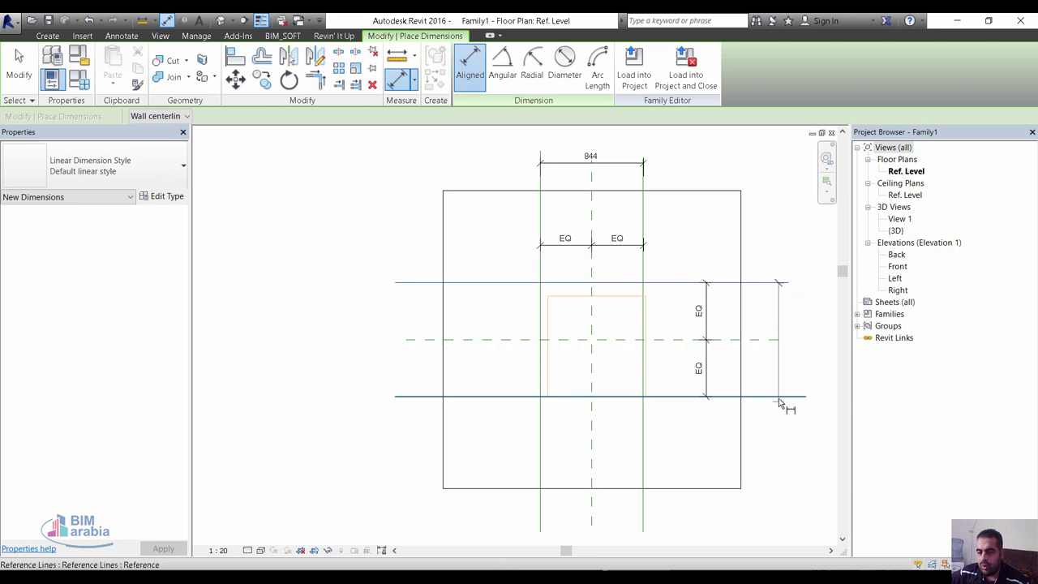
click(785, 381)
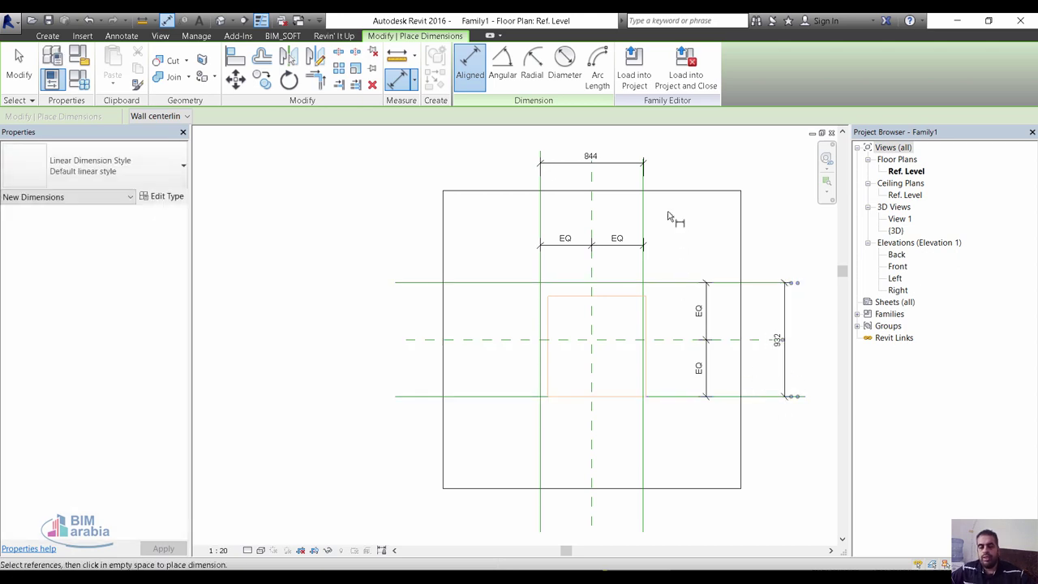
key(Escape)
click(614, 169)
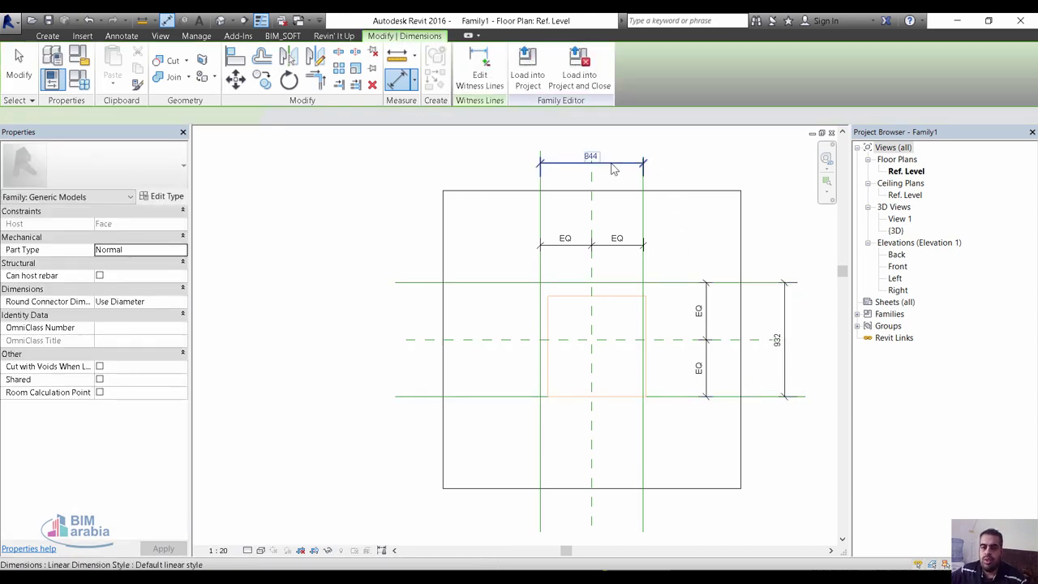
Label the 844 dimension with a new parameter named x
key(Escape)
click(614, 169)
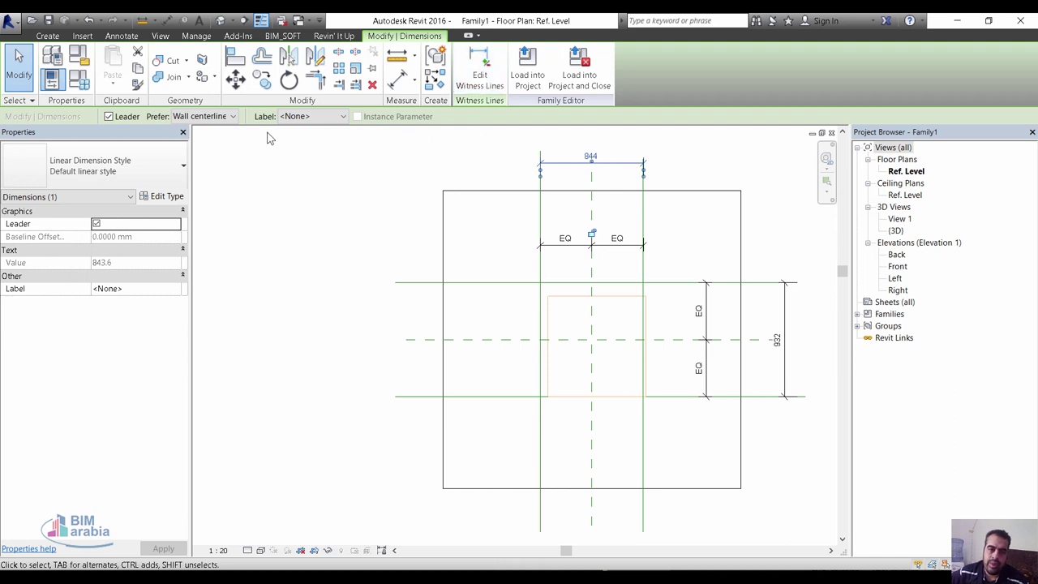
click(288, 118)
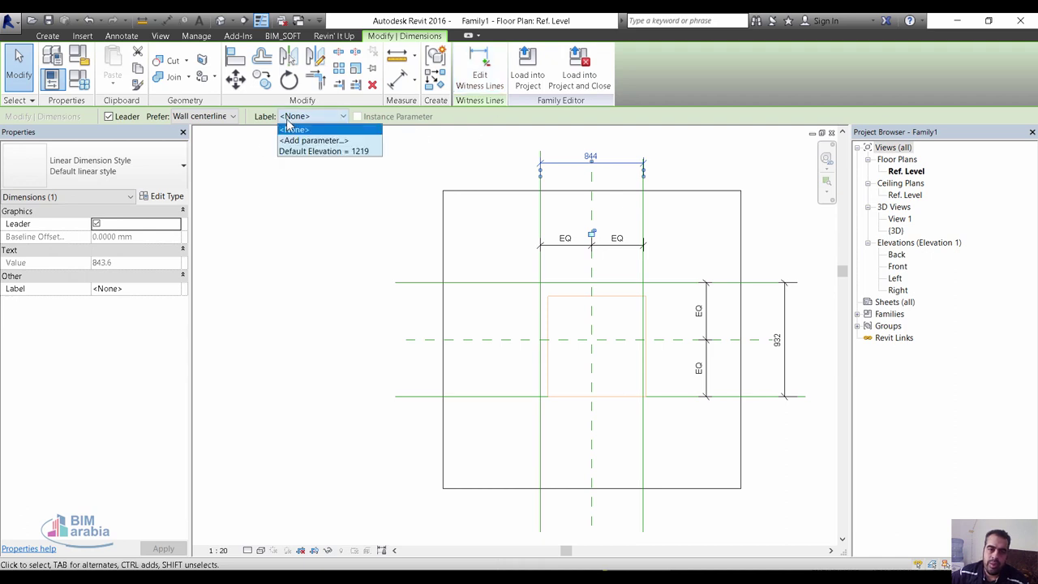
click(325, 140)
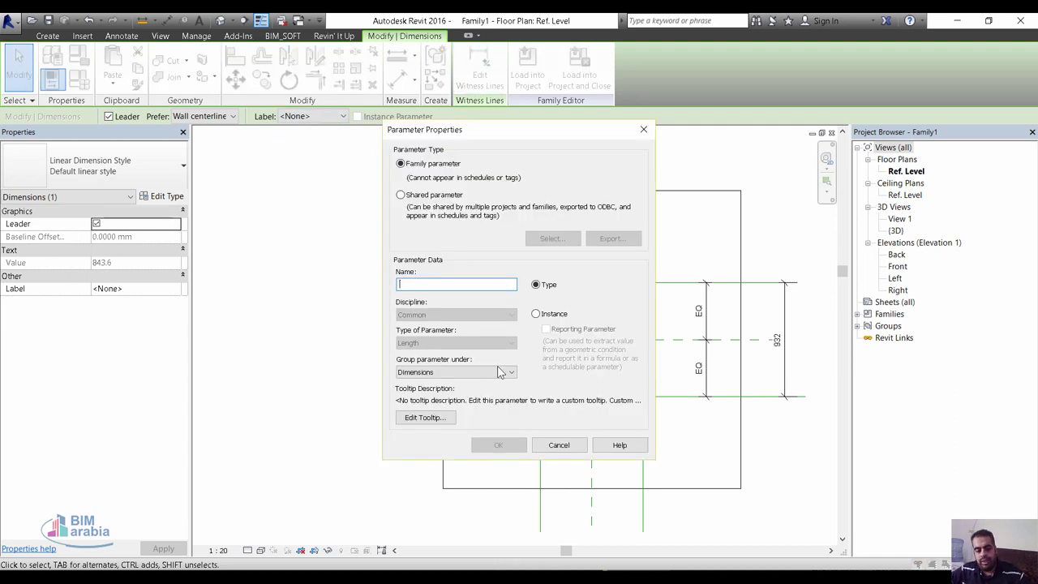
text(W)
click(498, 445)
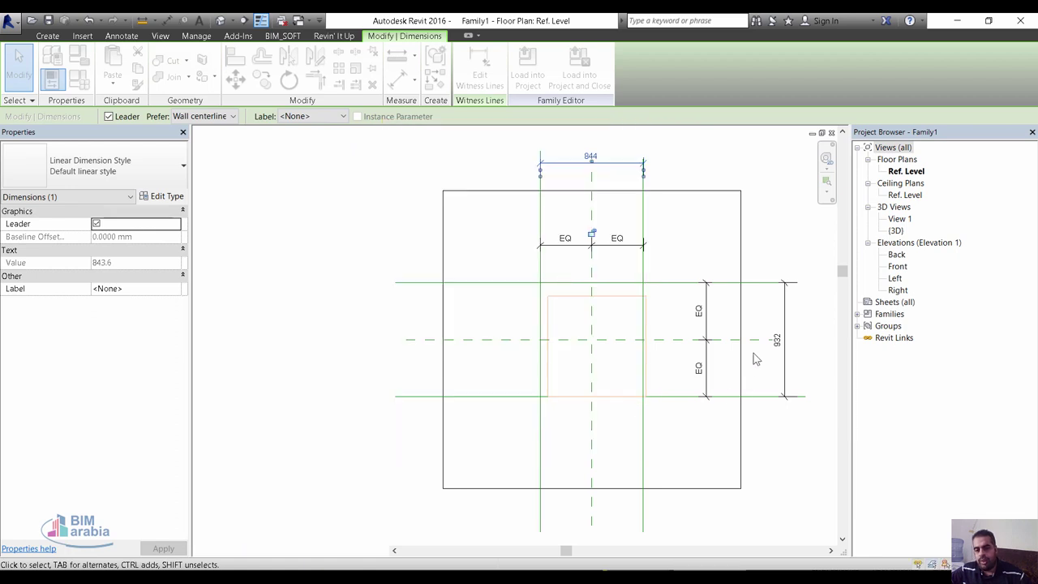
Label the 932 dimension with a new parameter named y
click(786, 298)
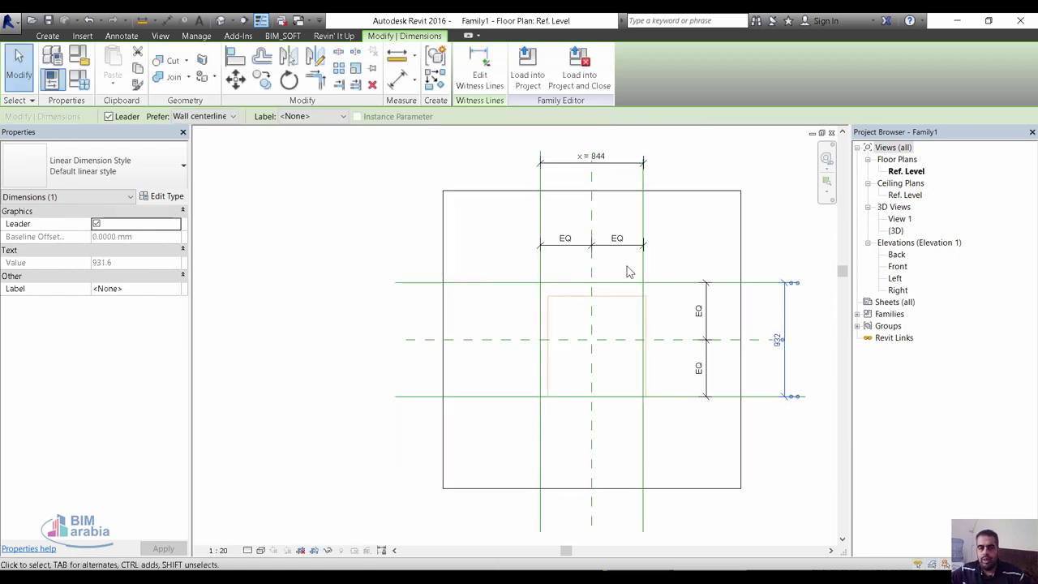
click(317, 116)
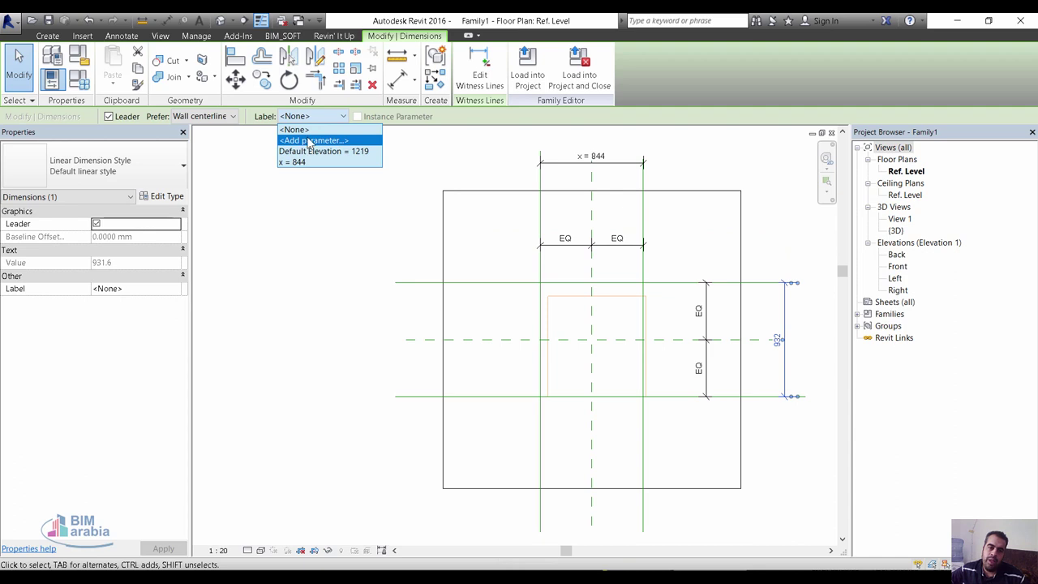
click(312, 141)
text(y)
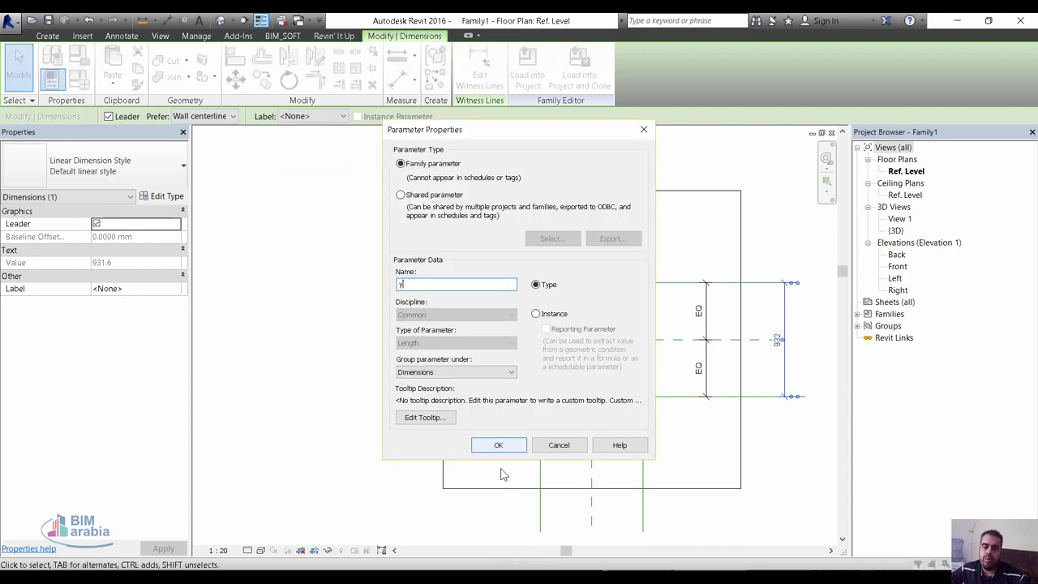
click(497, 445)
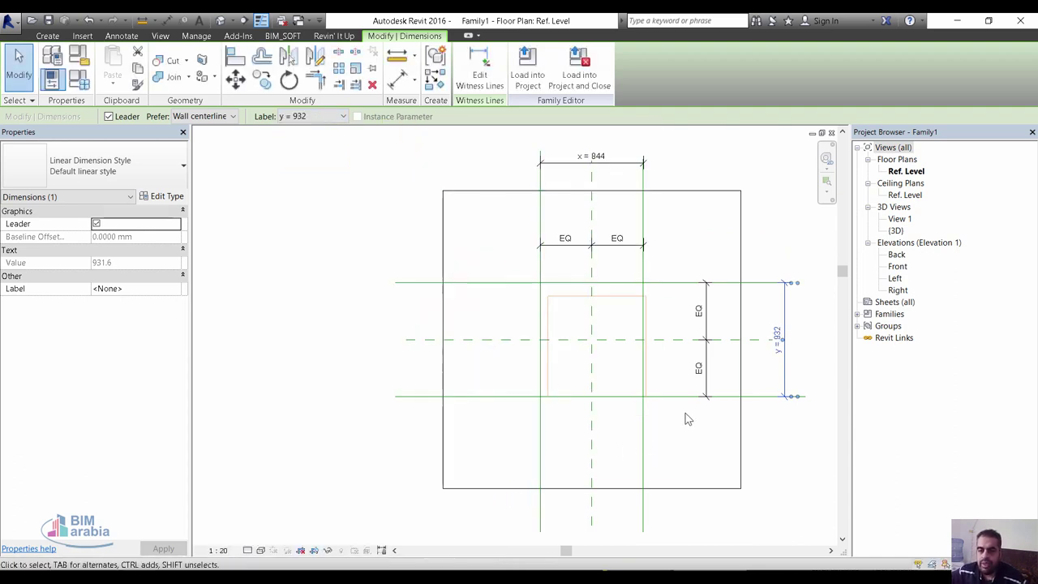
Align the void's top edge to the top reference line using AL
key(a)
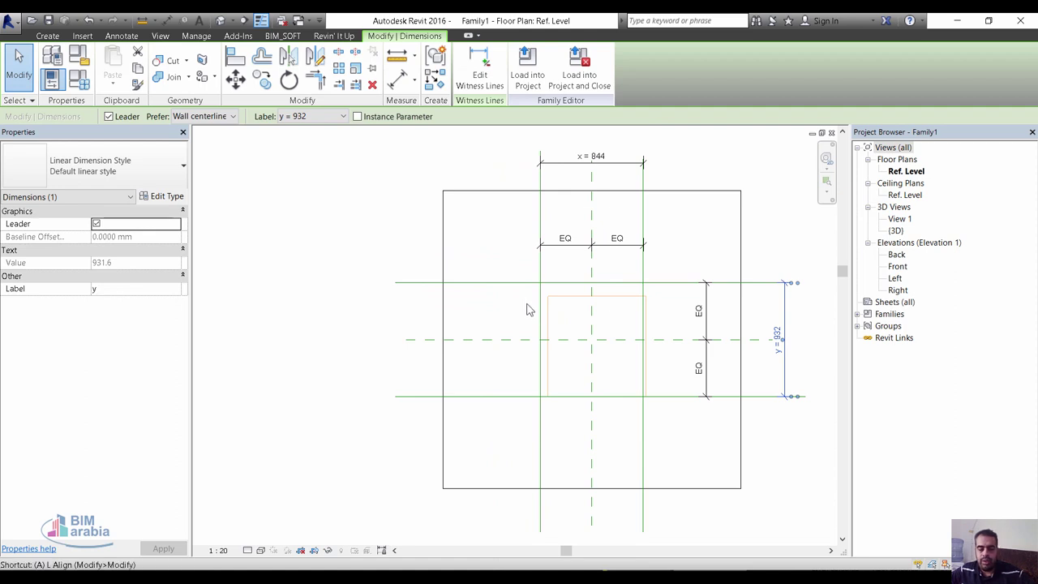
key(l)
click(494, 283)
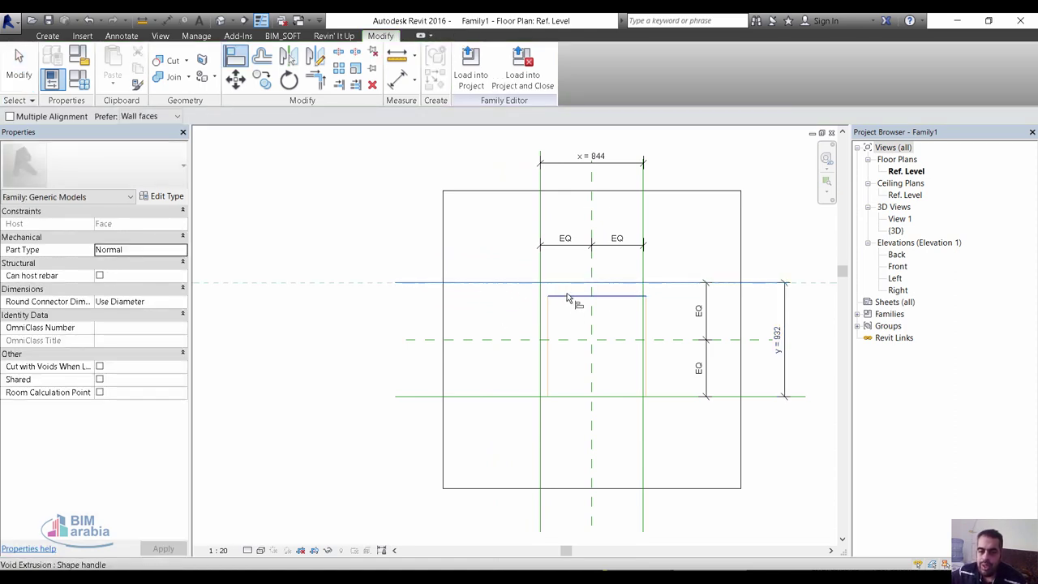
Align and lock the void's bottom, left and right edges to their reference lines, then open the Back elevation
click(519, 397)
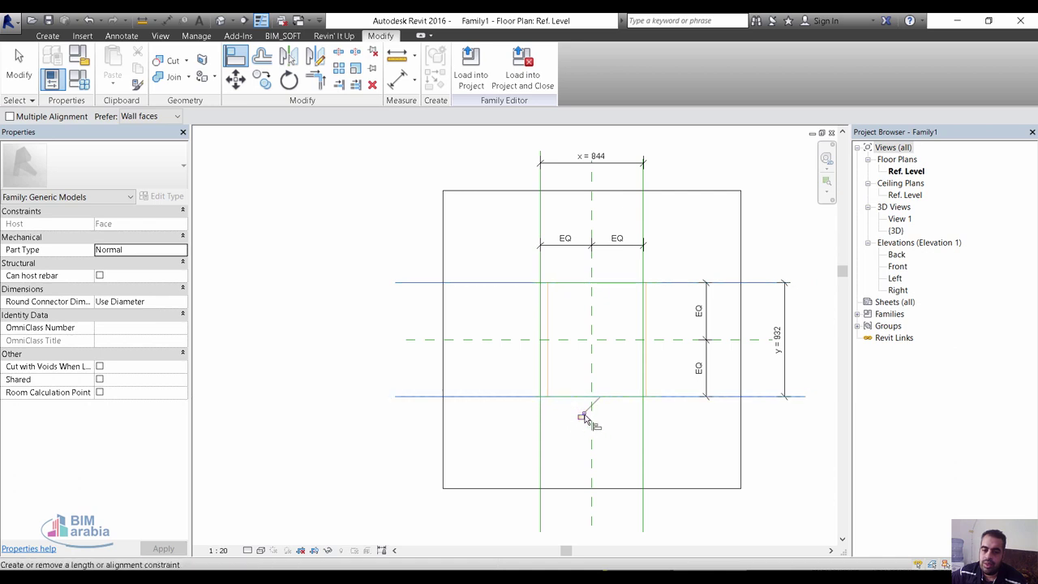
click(540, 375)
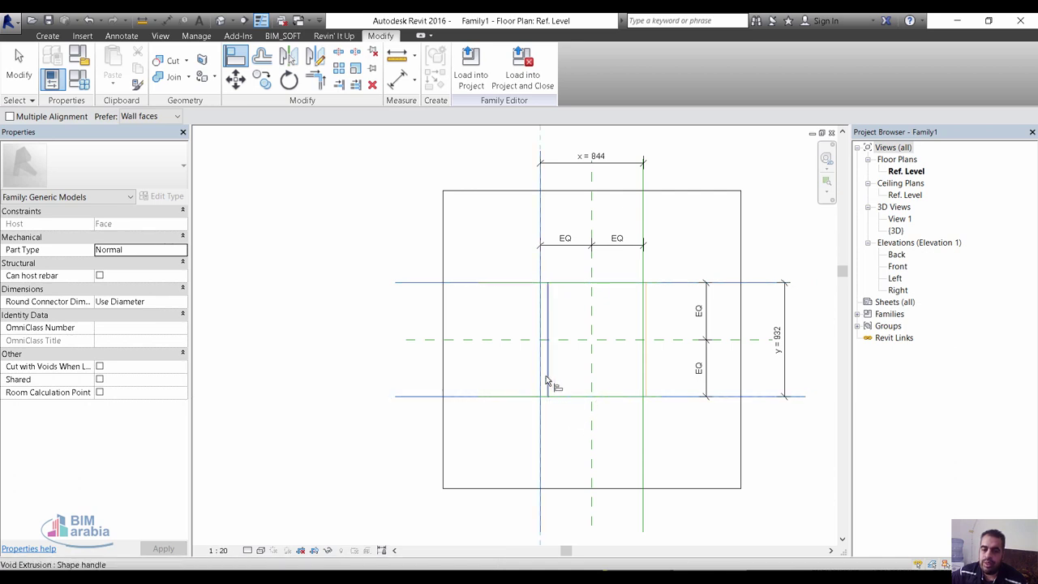
click(546, 376)
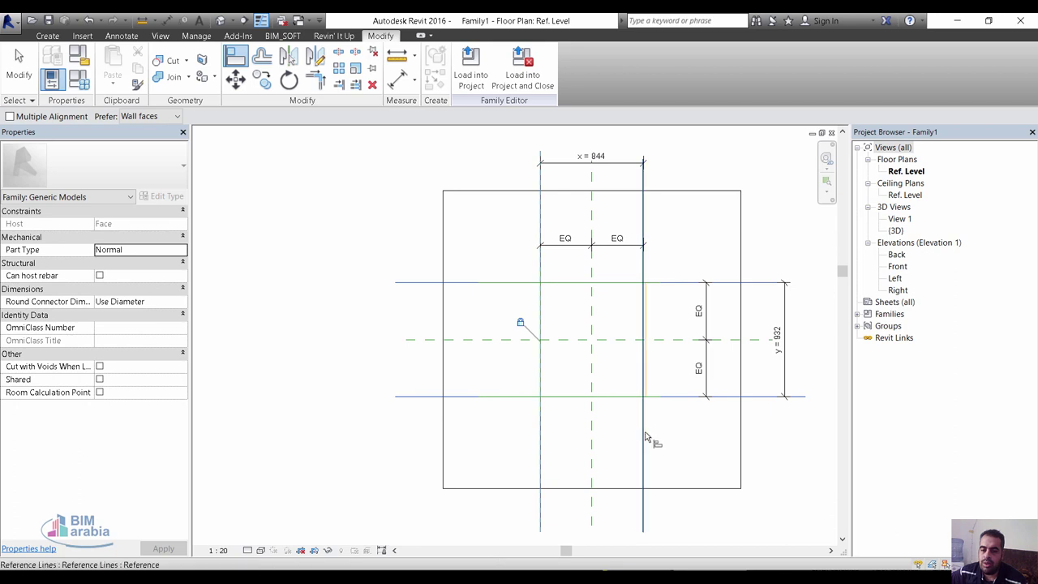
click(644, 372)
click(647, 371)
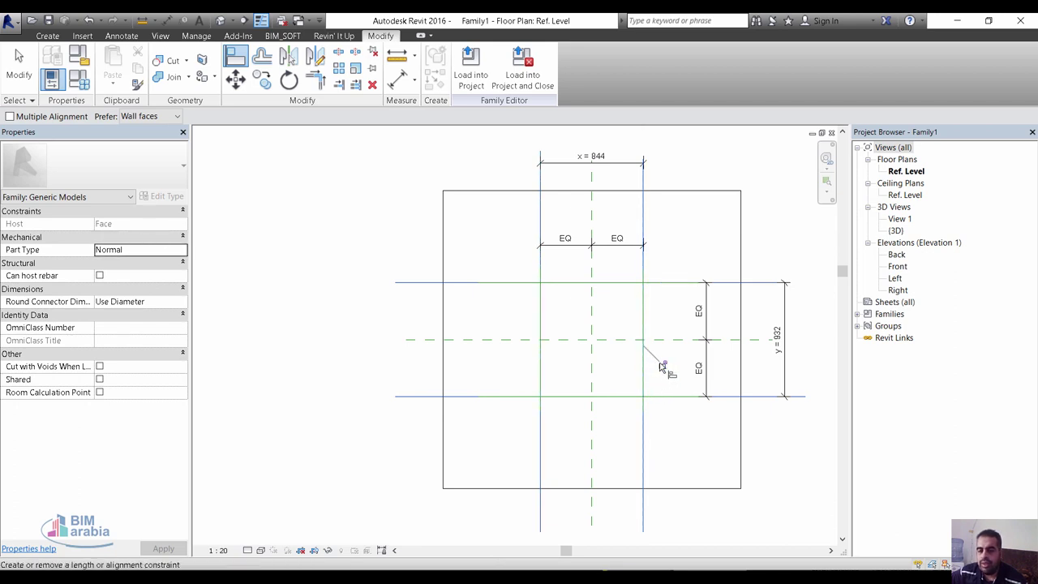
click(591, 345)
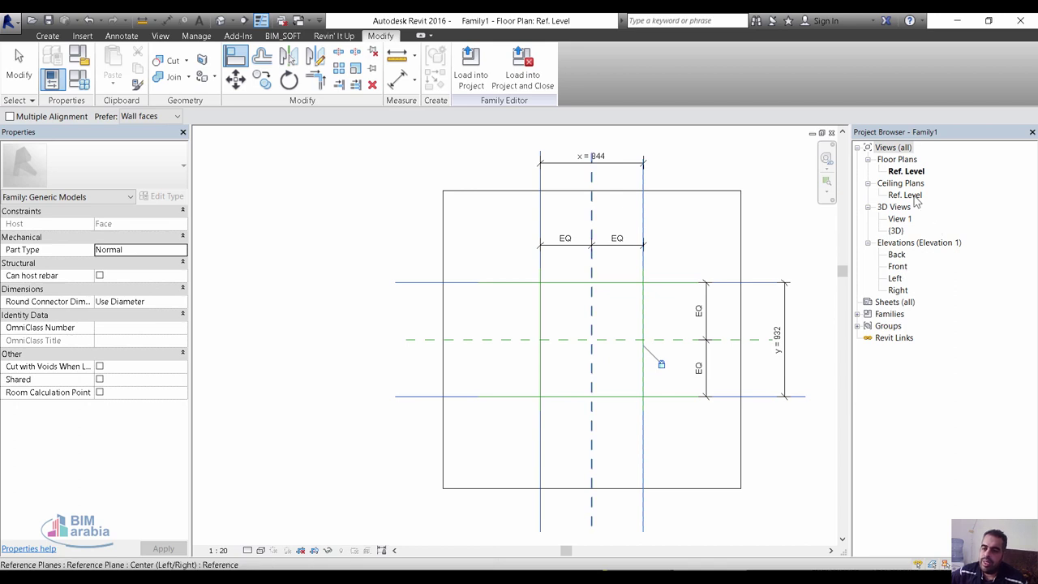
double_click(897, 256)
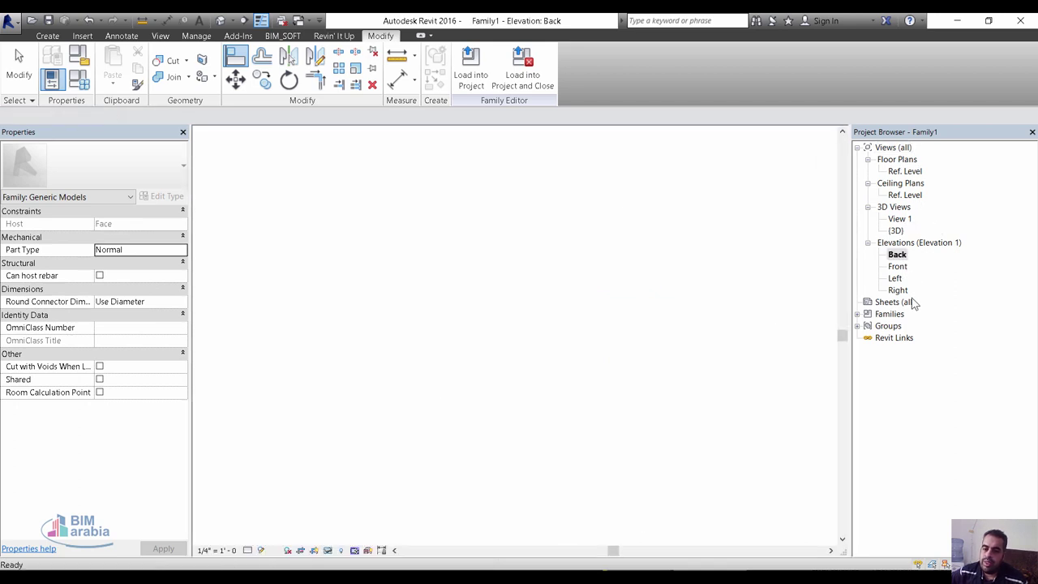
Draw a horizontal reference line below Ref. Level in the Back elevation
scroll(431, 477, up, 1)
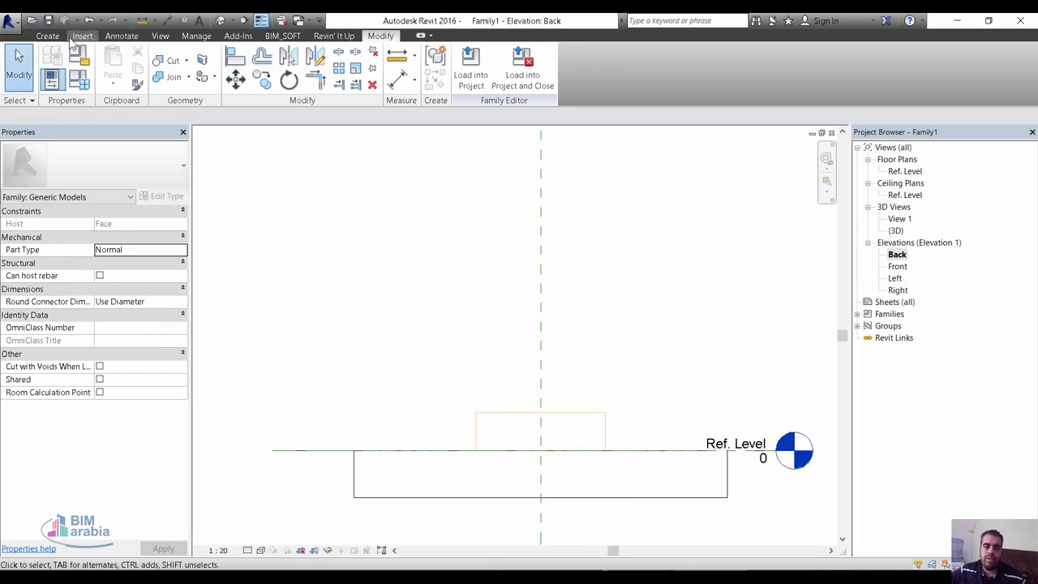
click(47, 36)
click(724, 77)
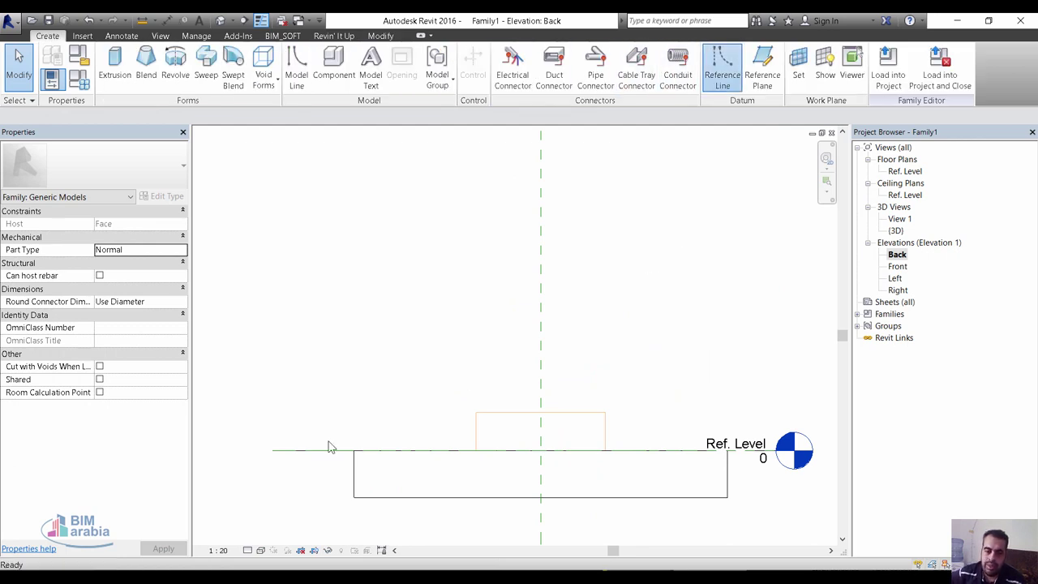
click(270, 468)
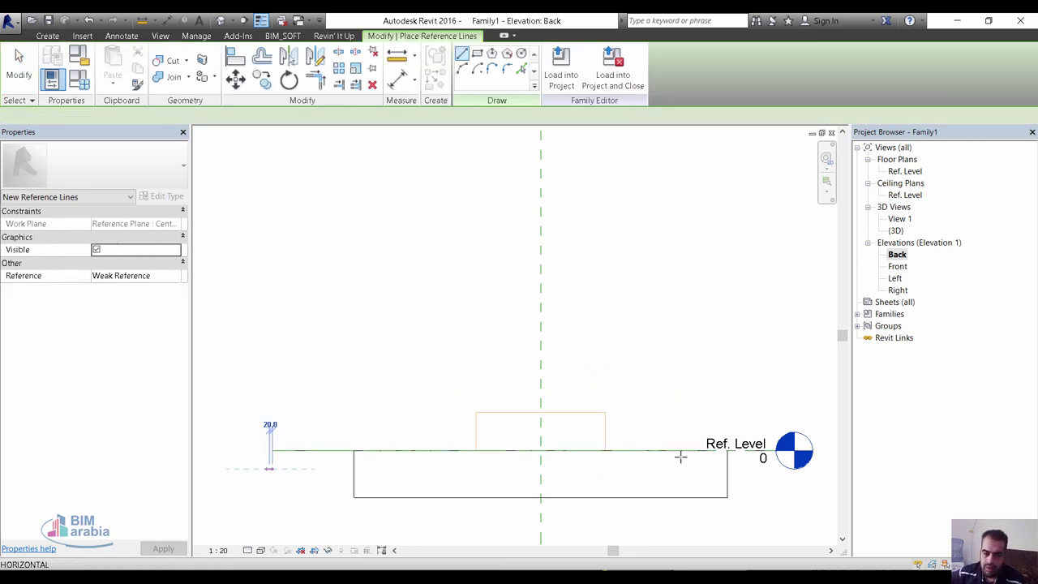
click(761, 468)
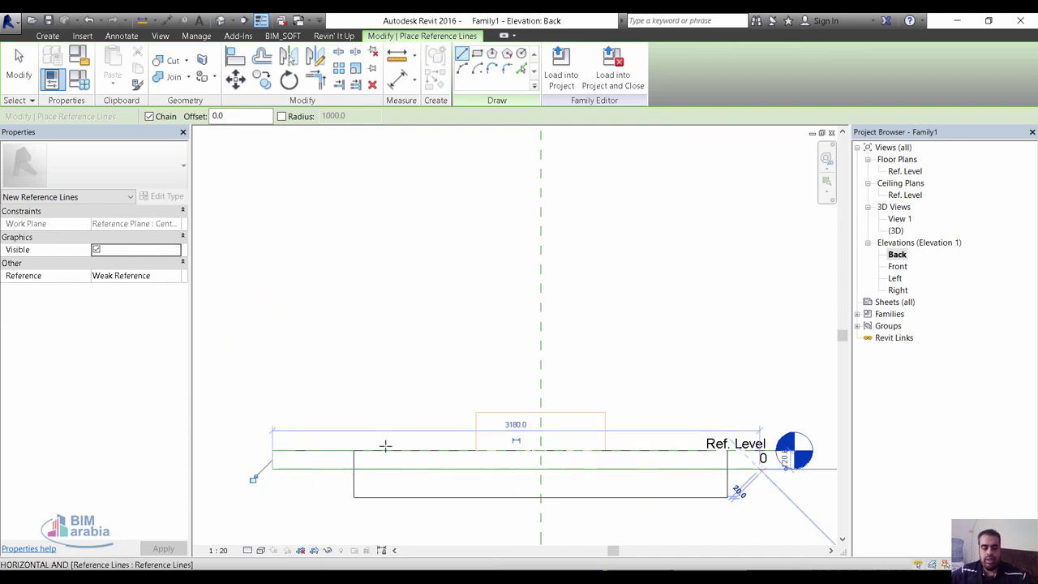
key(Escape)
key(Escape)
Dimension the new reference line 120 from Ref. Level
key(d)
key(i)
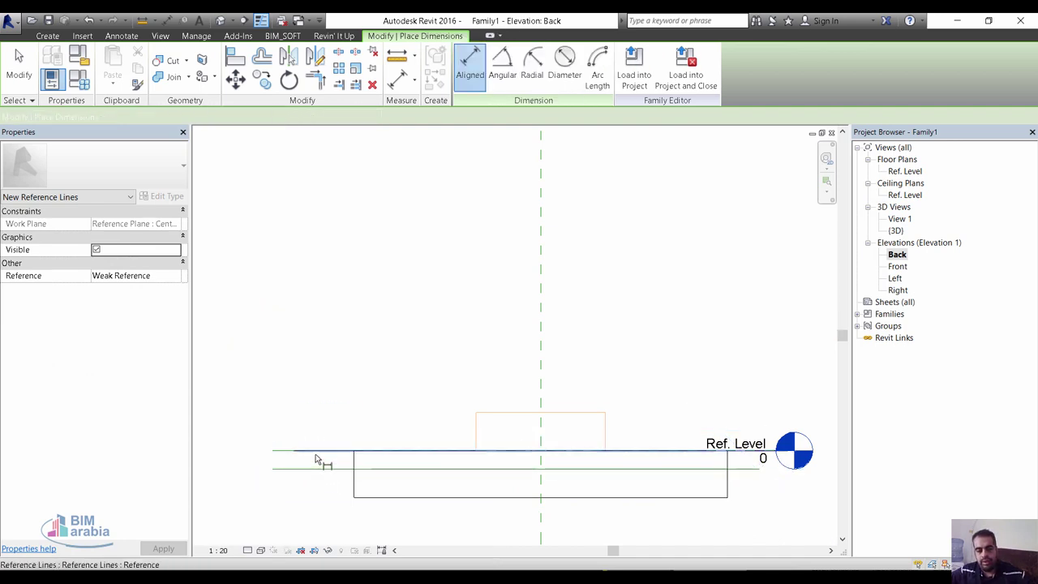
click(324, 451)
click(324, 468)
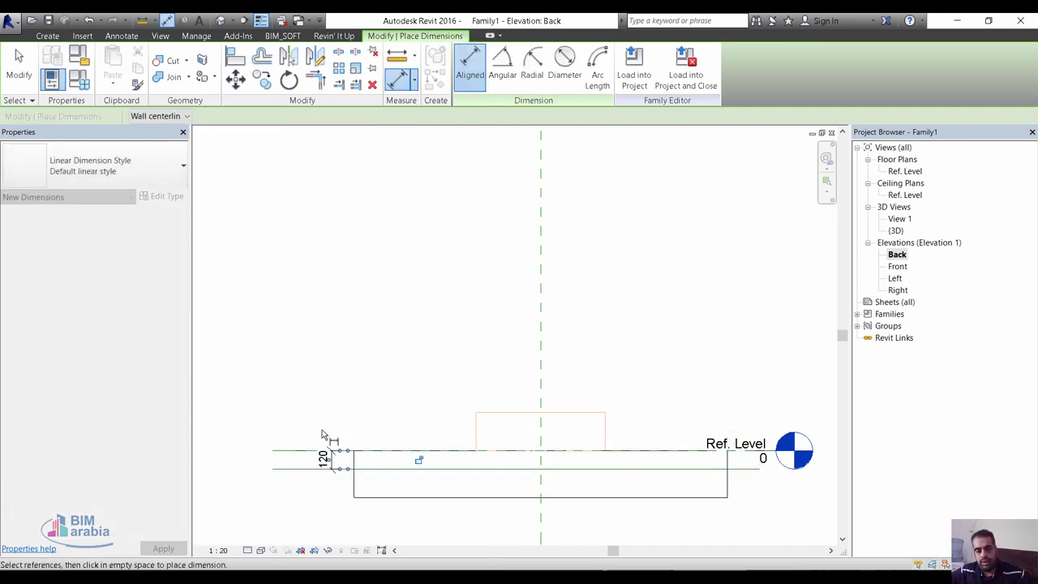
click(329, 436)
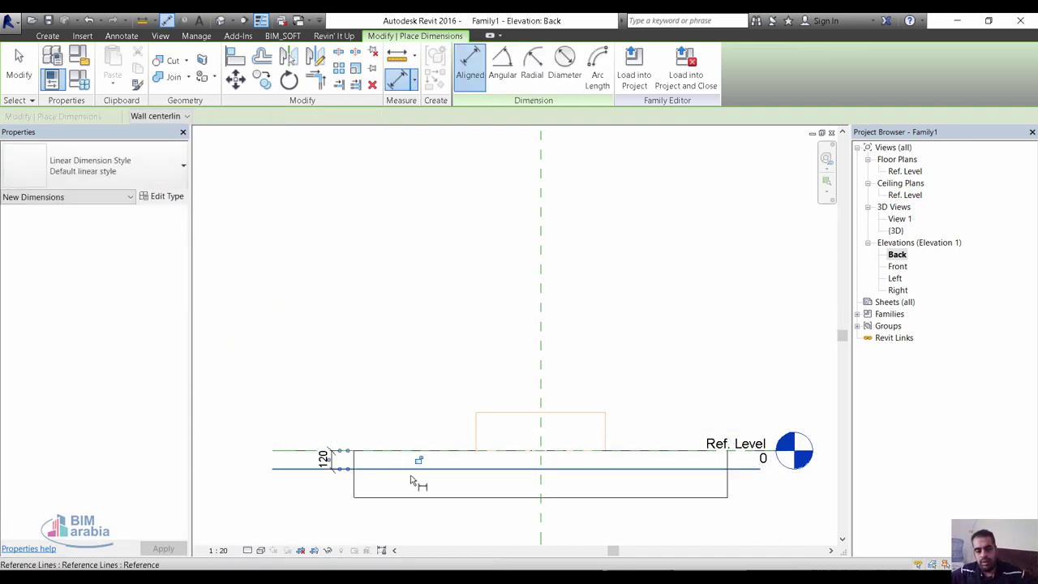
key(Escape)
key(Escape)
click(333, 461)
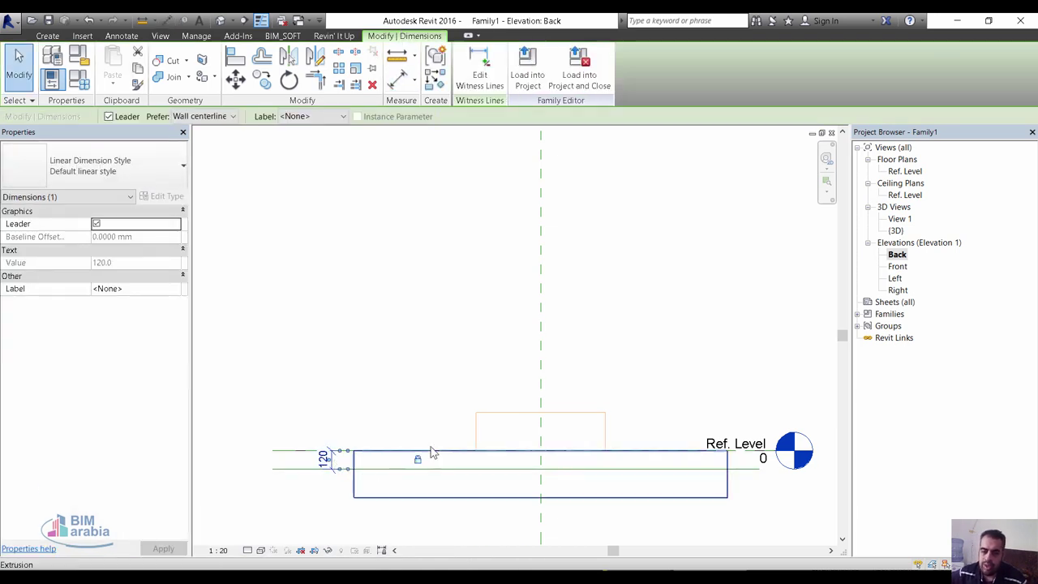
click(462, 430)
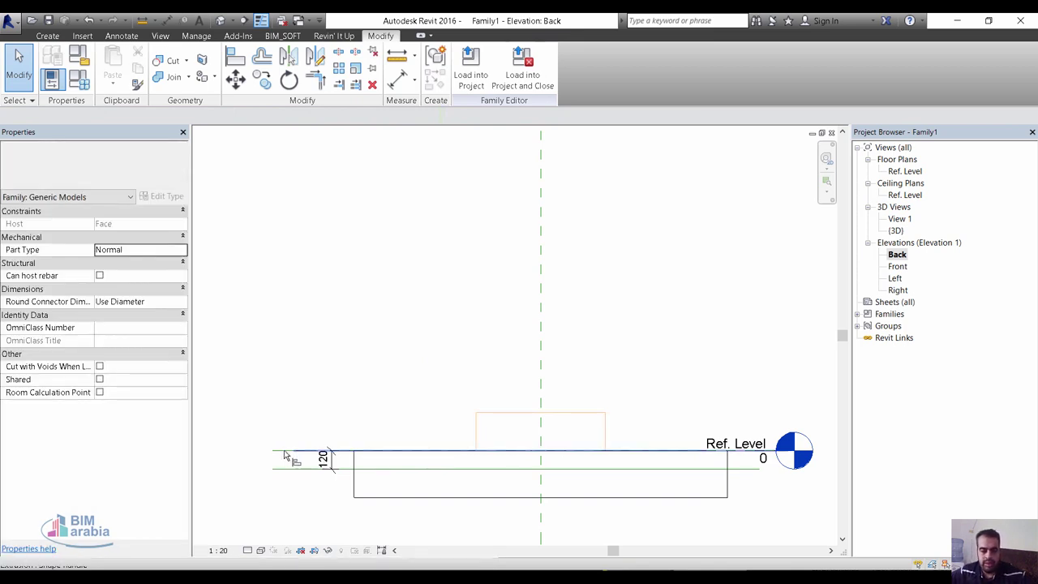
Align the void's bottom edge onto the lower 120 reference line and view the family in 3D
key(l)
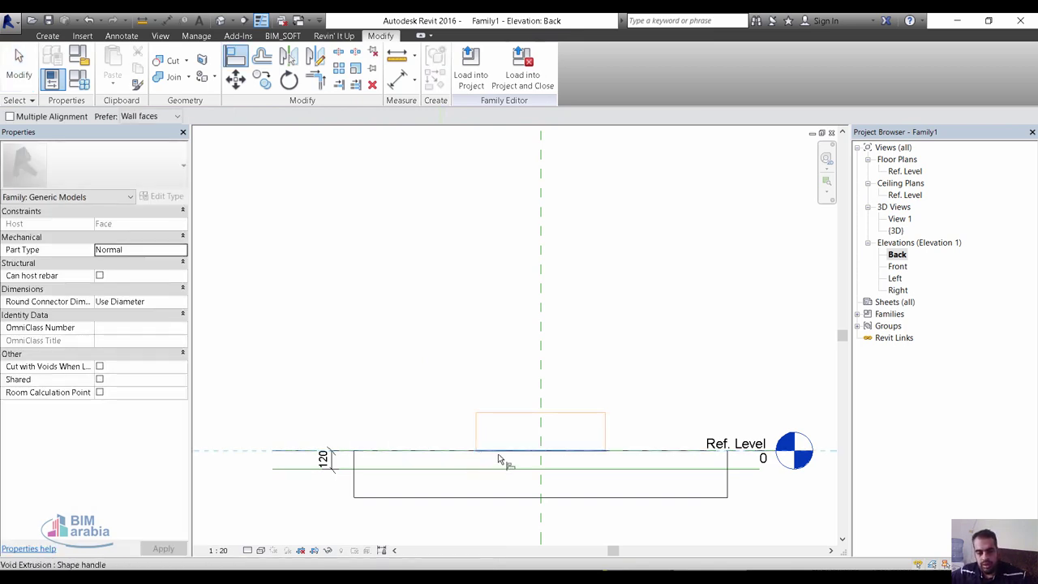
click(498, 460)
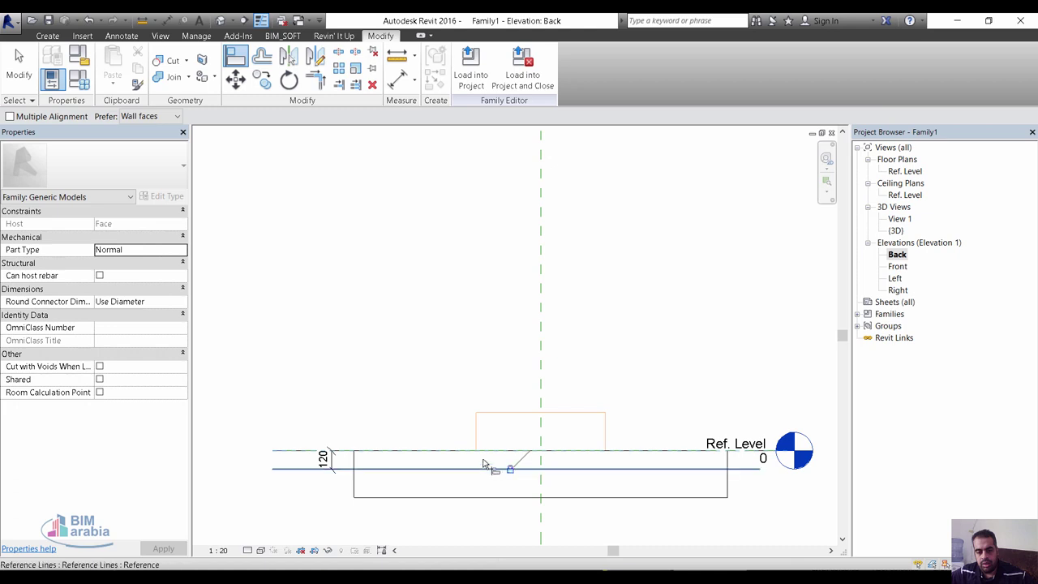
click(507, 415)
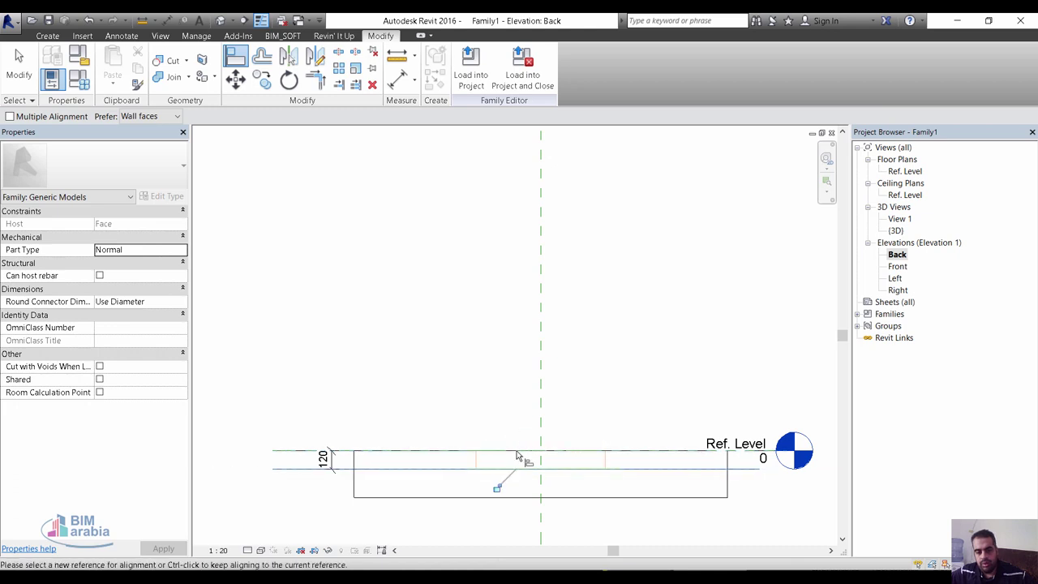
click(219, 20)
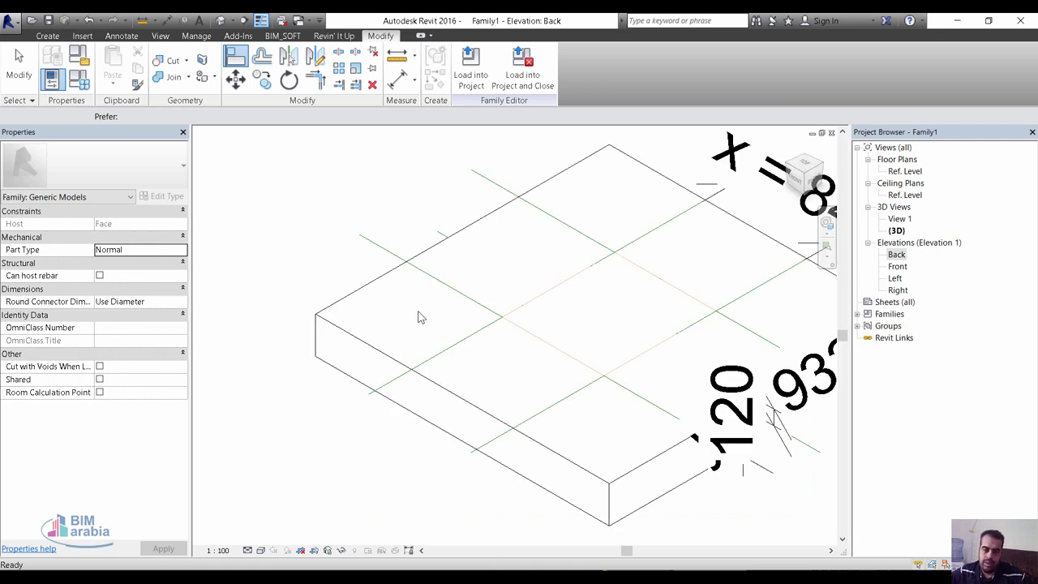
Cut the host slab with the void extrusion and orbit to inspect the recessed pocket
key(Escape)
key(Escape)
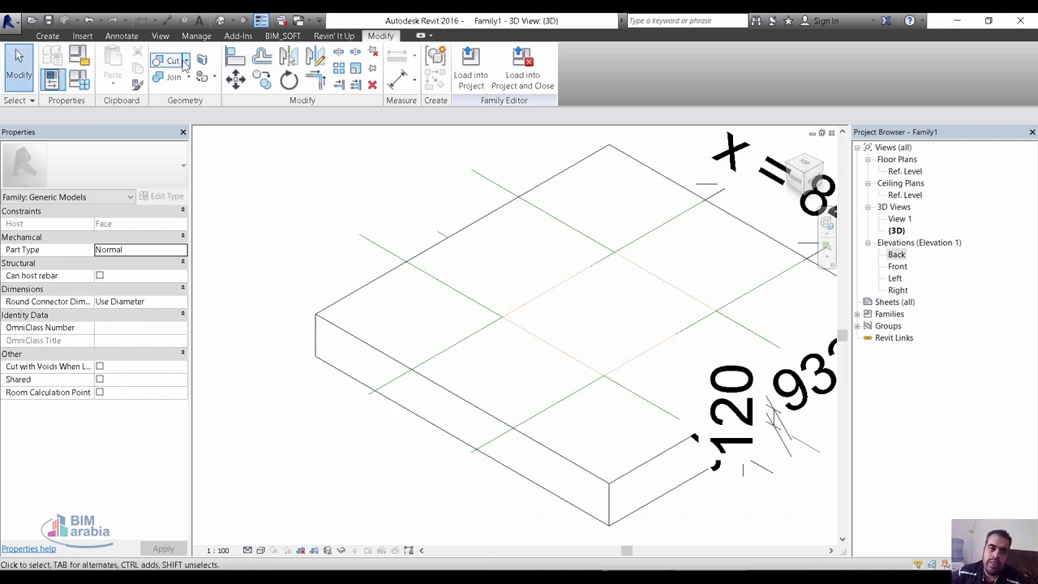
click(174, 65)
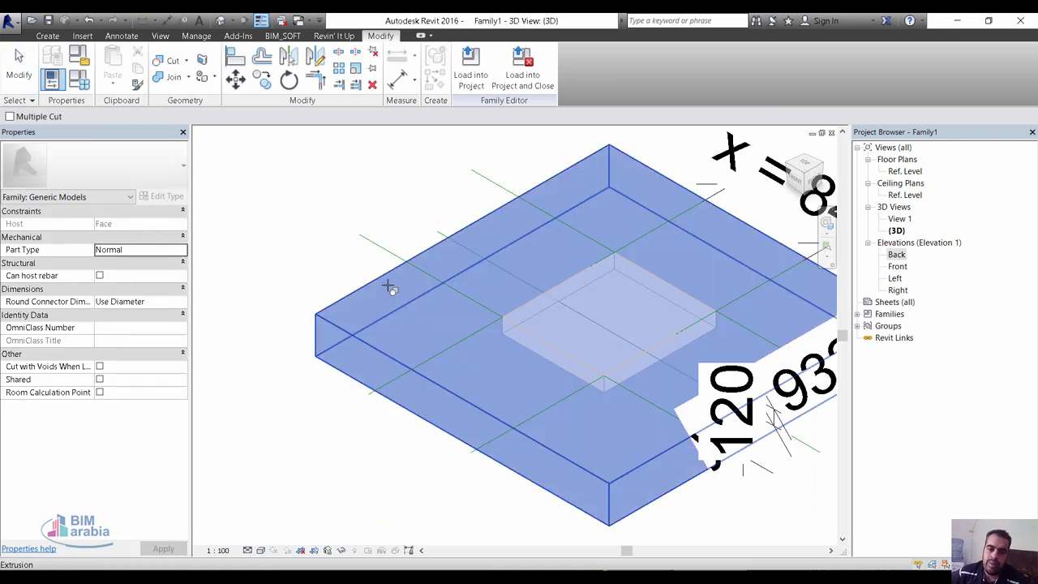
click(389, 287)
click(550, 316)
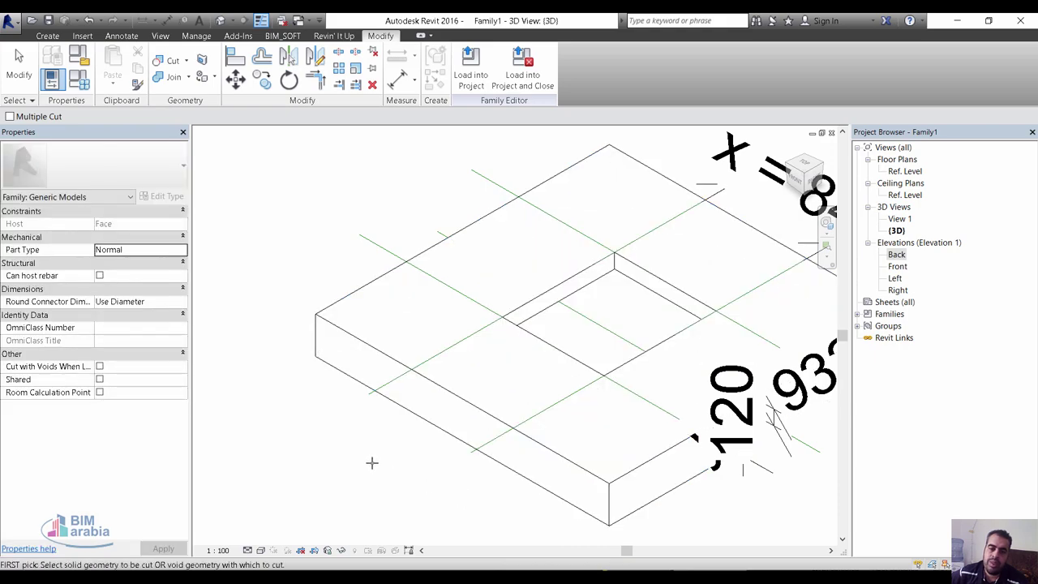
mouse_move(514, 450)
shift+middle_down()
mouse_move(633, 413)
mouse_move(626, 426)
mouse_move(452, 455)
mouse_move(425, 442)
shift+middle_up()
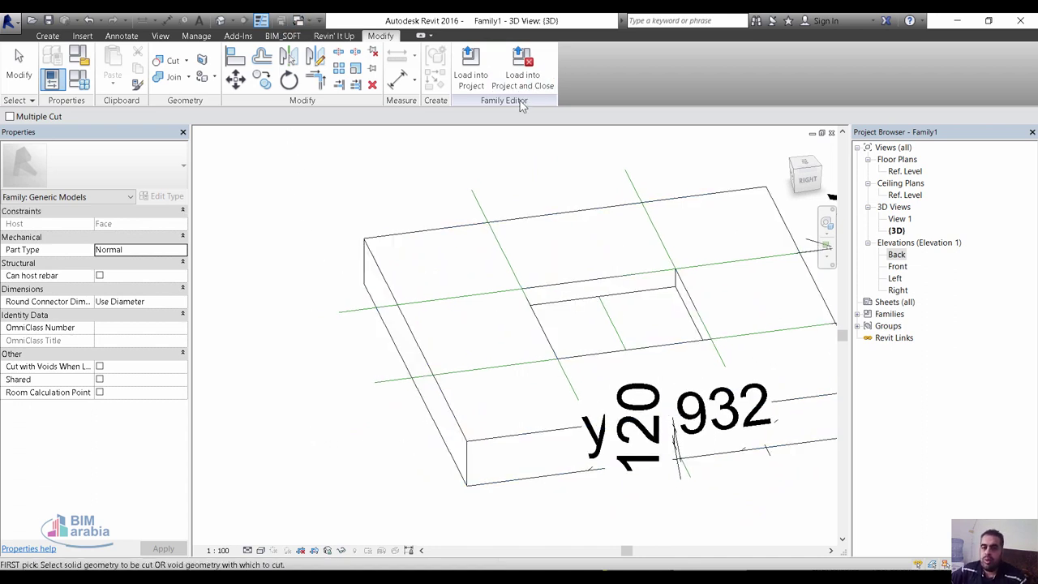
Load Family1 into the rst_basic_sample_project.rvt project
click(482, 79)
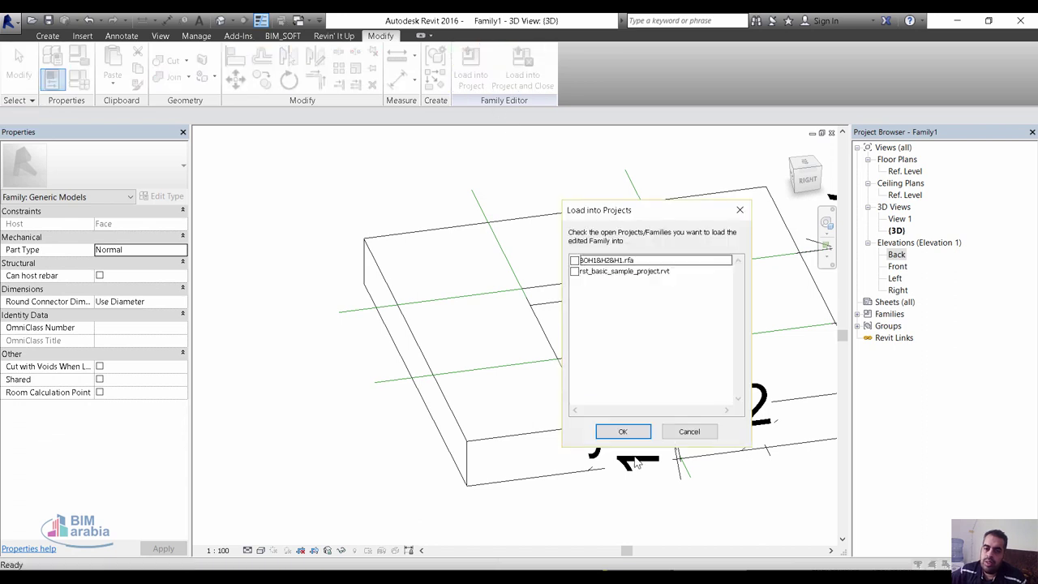
click(579, 273)
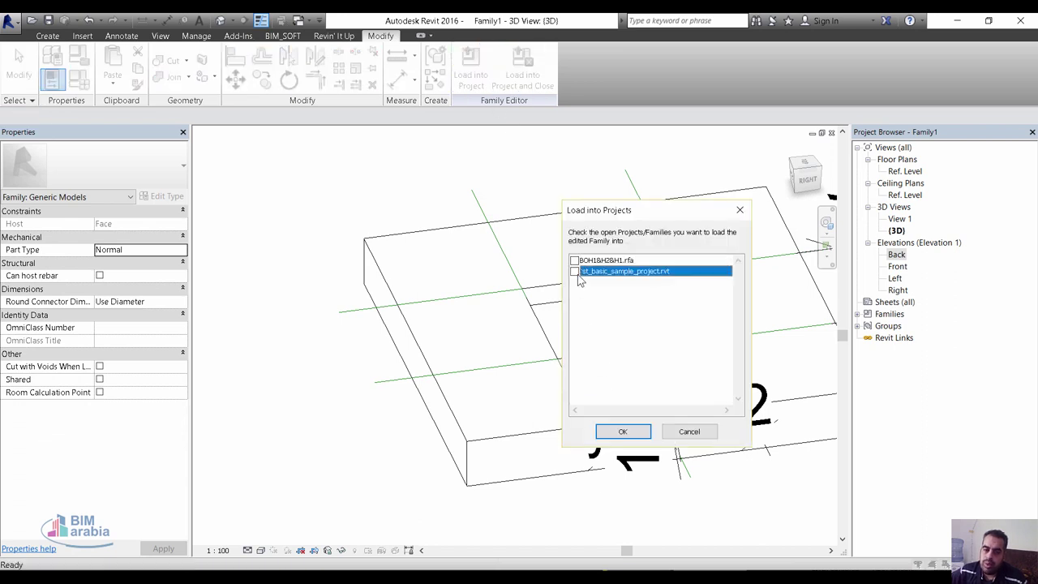
click(614, 430)
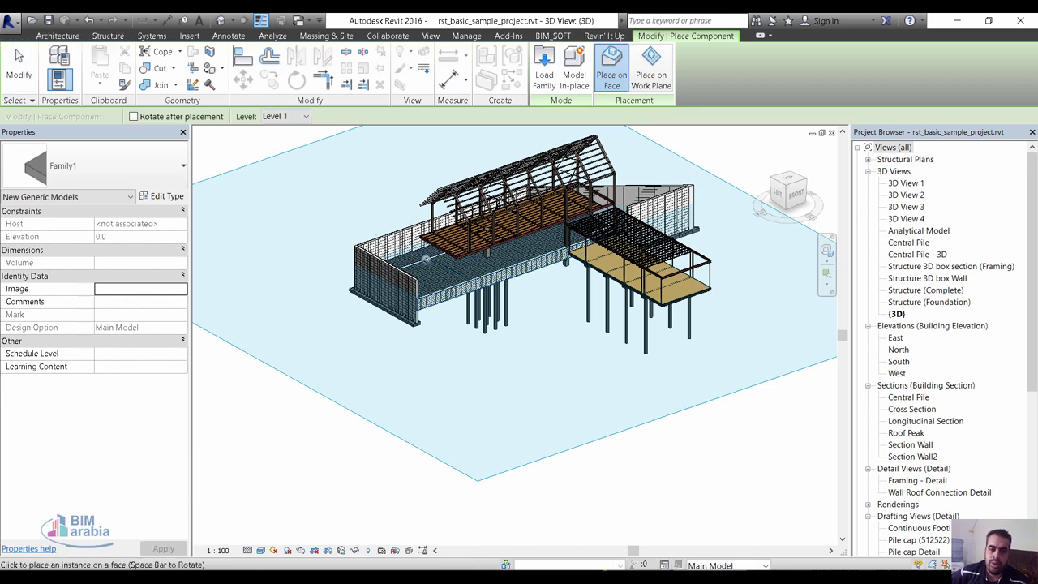
Place one Family1 instance on the orange floor face, then select the placed instance
scroll(710, 295, up, 5)
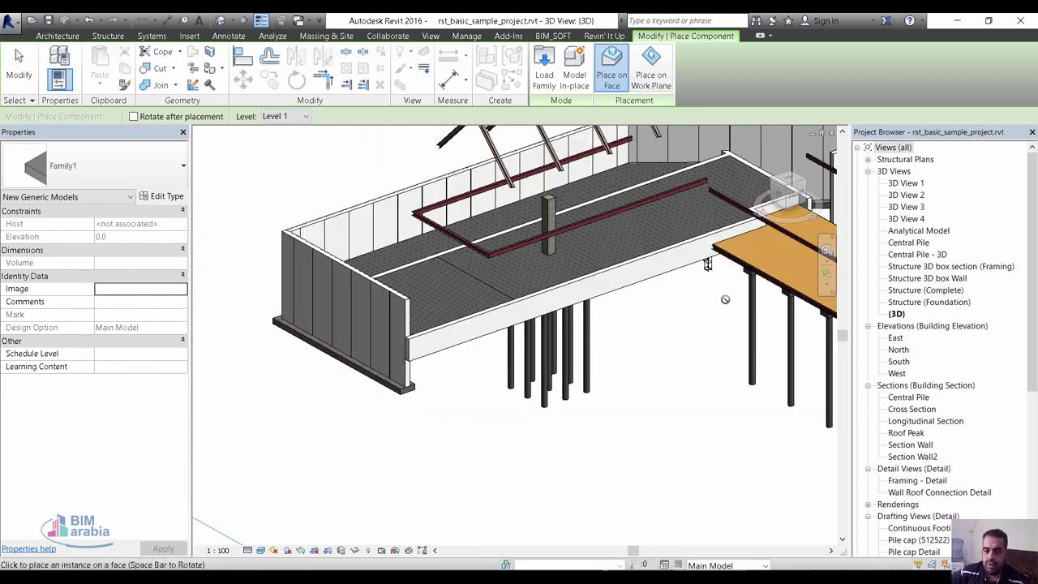
scroll(679, 349, up, 5)
scroll(410, 420, down, 2)
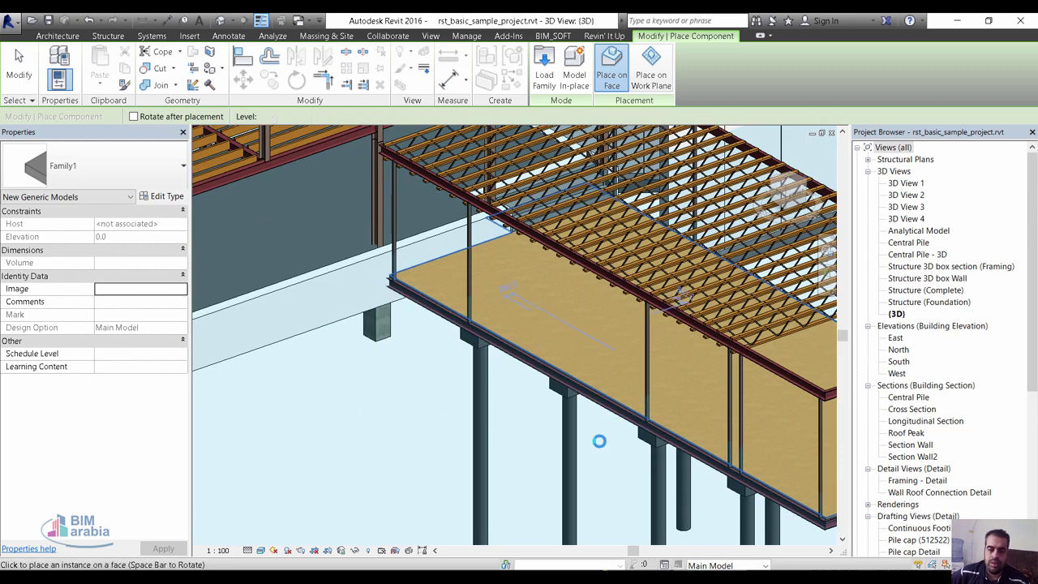
click(581, 332)
key(Escape)
key(Escape)
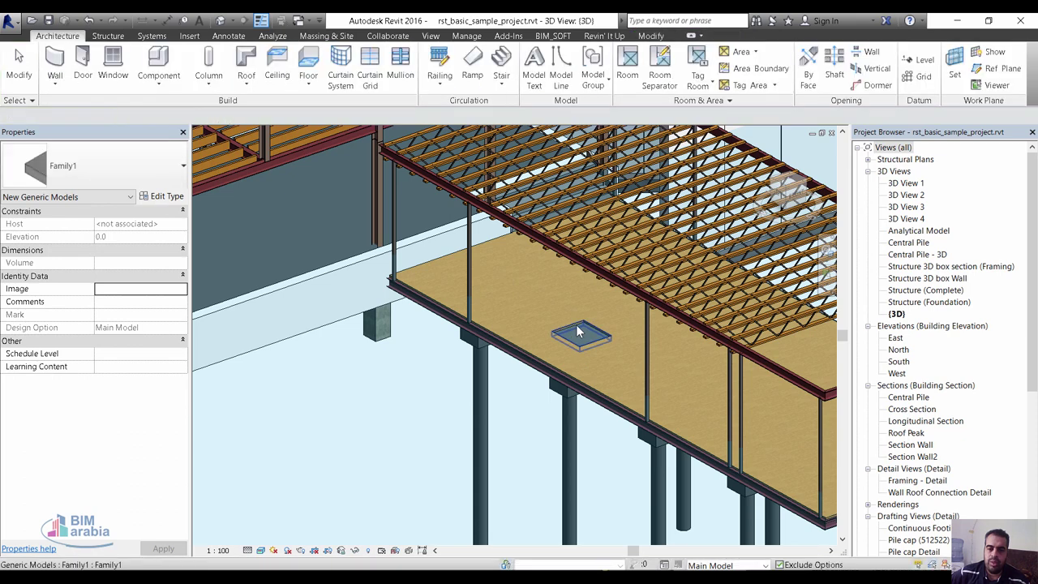
click(578, 331)
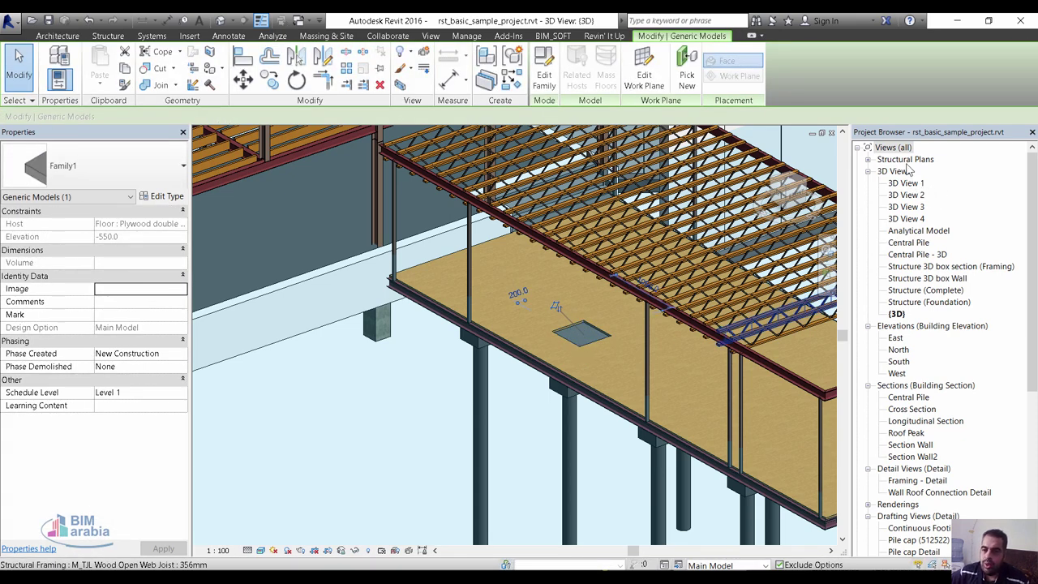
click(868, 161)
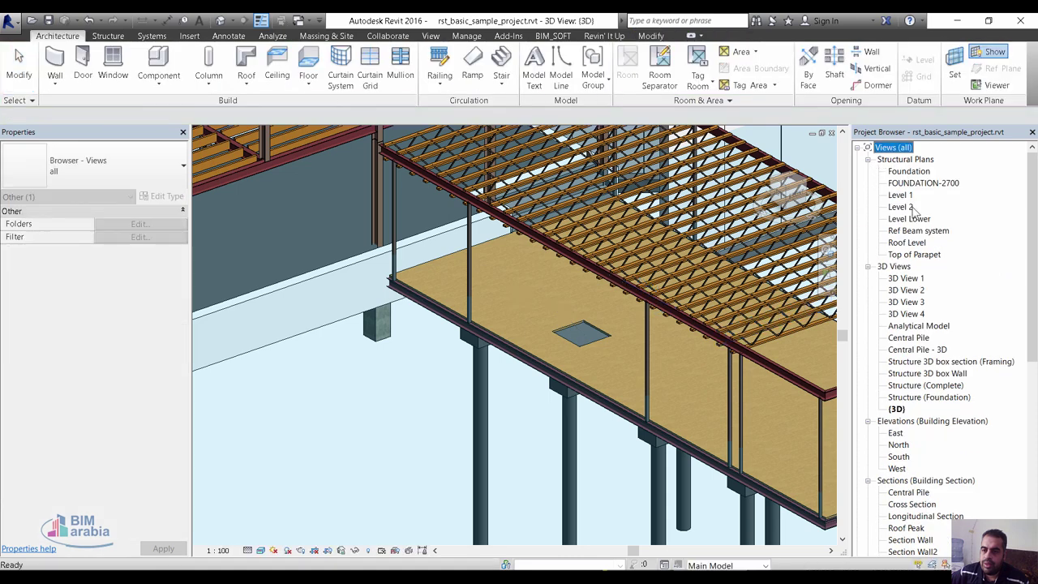
In the Level 1 structural plan, select the plywood floor and view its type properties without changes
click(901, 196)
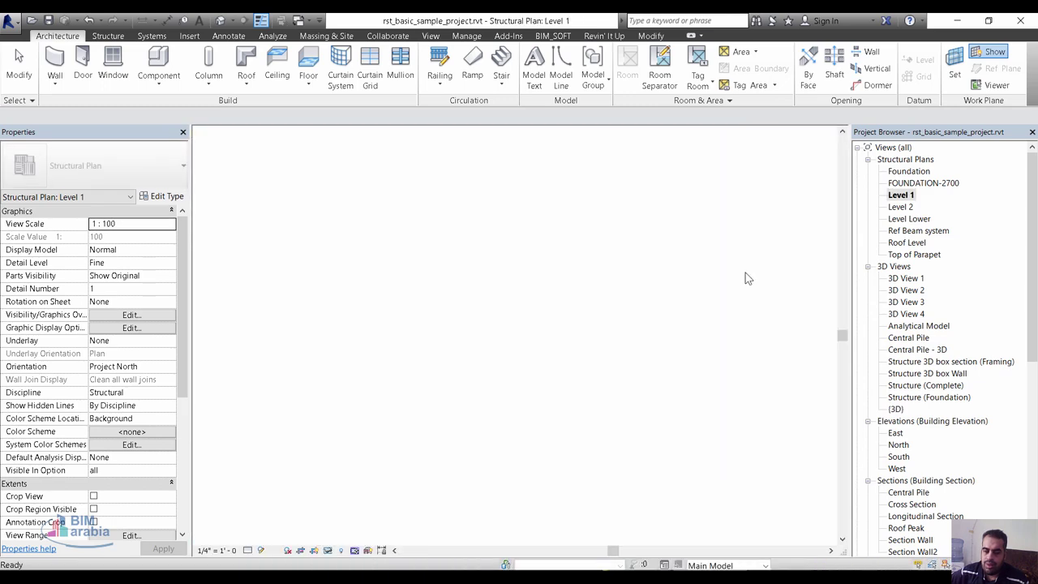
click(576, 378)
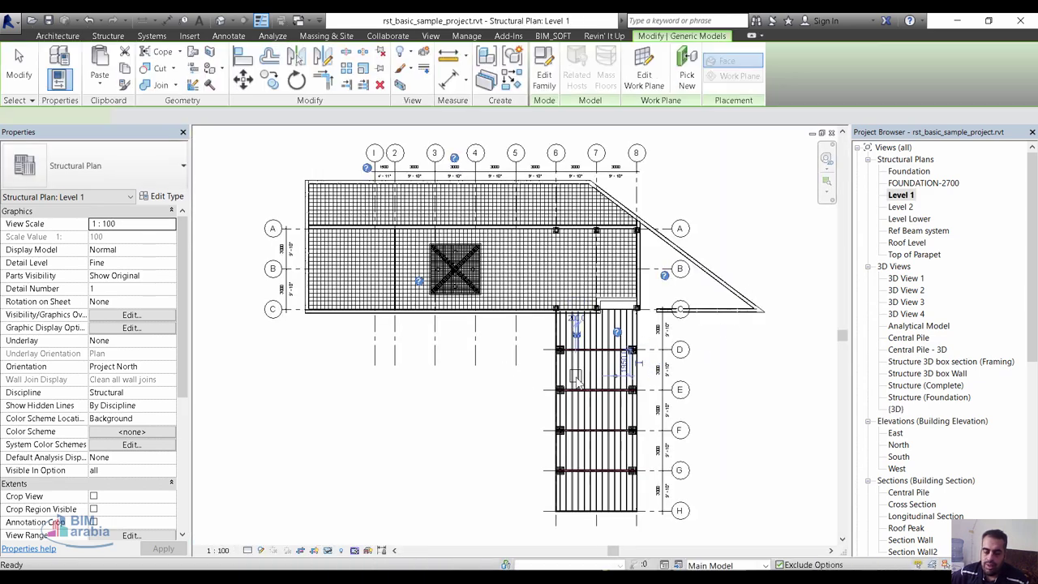
scroll(500, 371, up, 5)
click(379, 379)
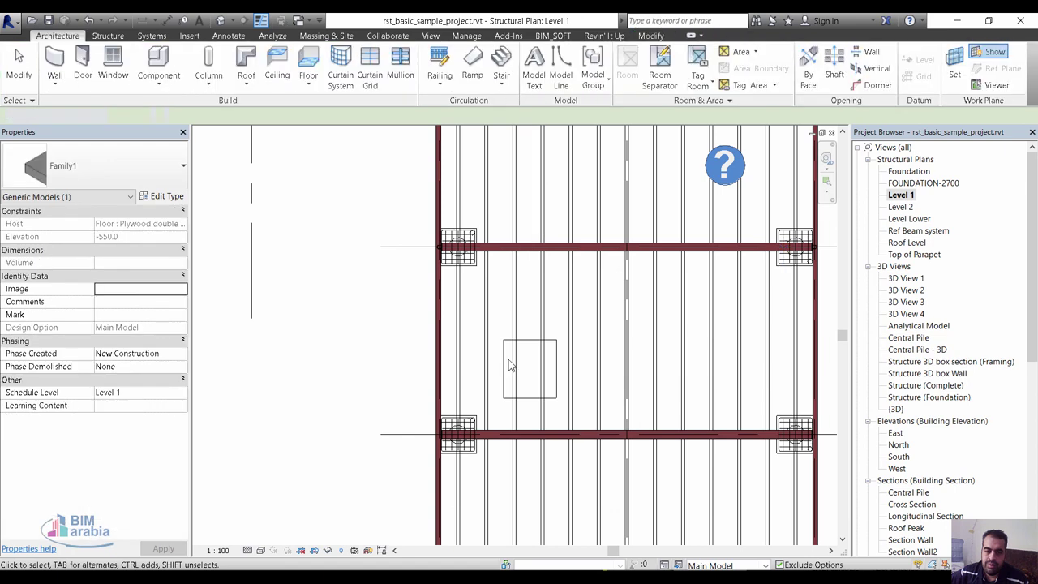
click(469, 326)
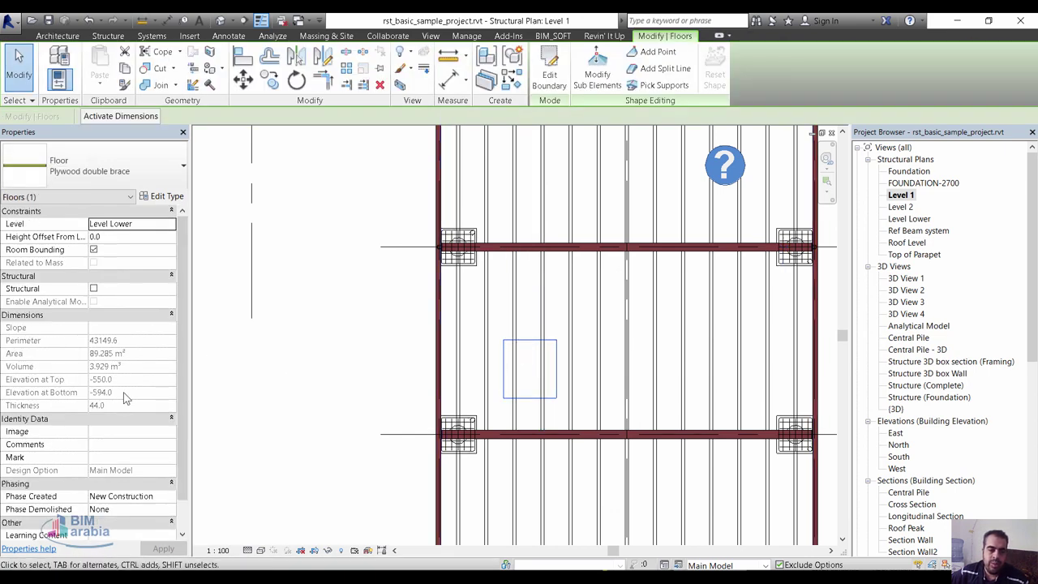
scroll(177, 381, down, 2)
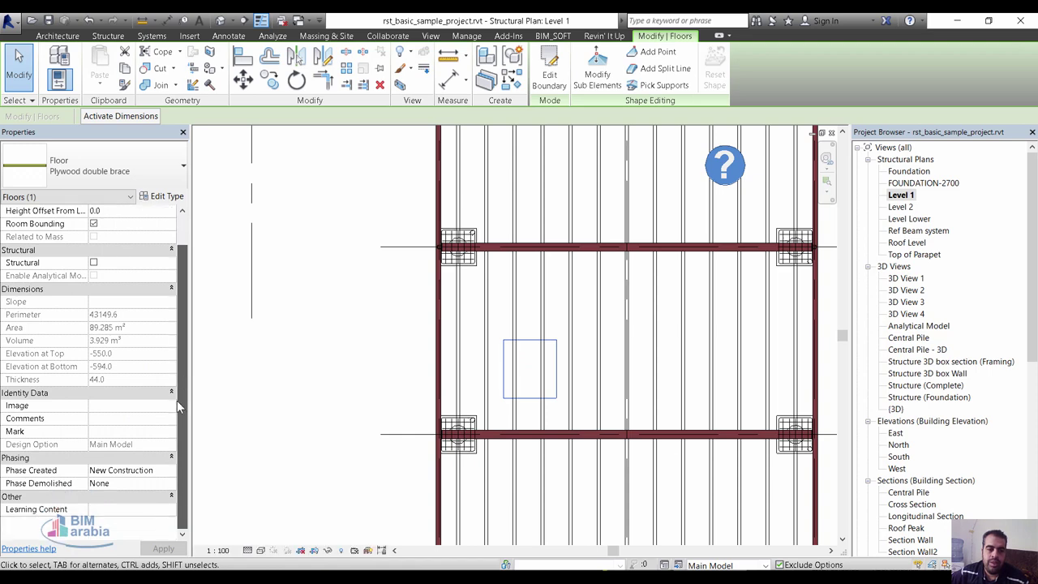
click(167, 197)
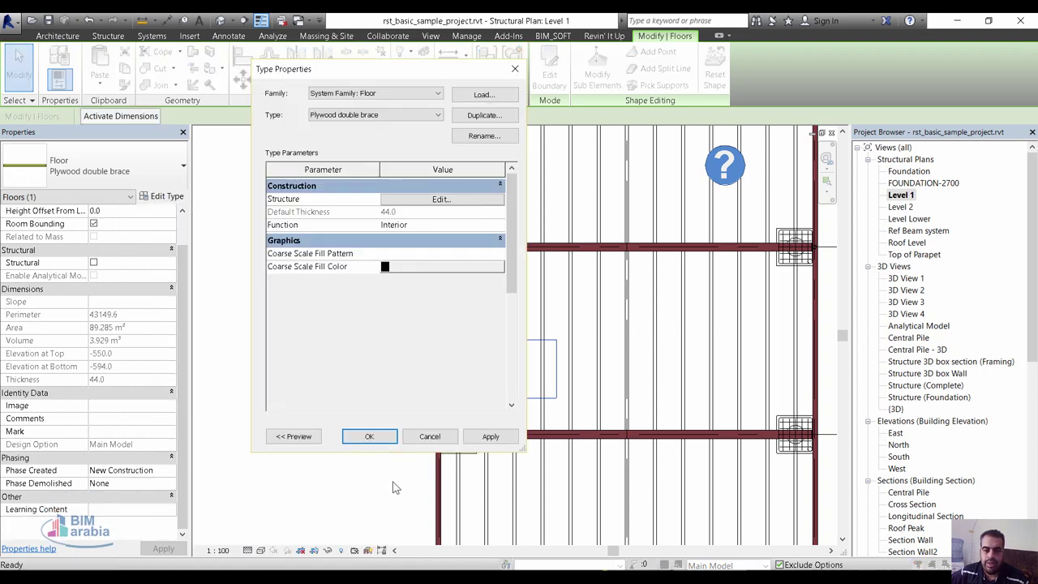
click(434, 438)
Reselect the floor, box-select elements around the square opening, and return to the default 3D view
key(Escape)
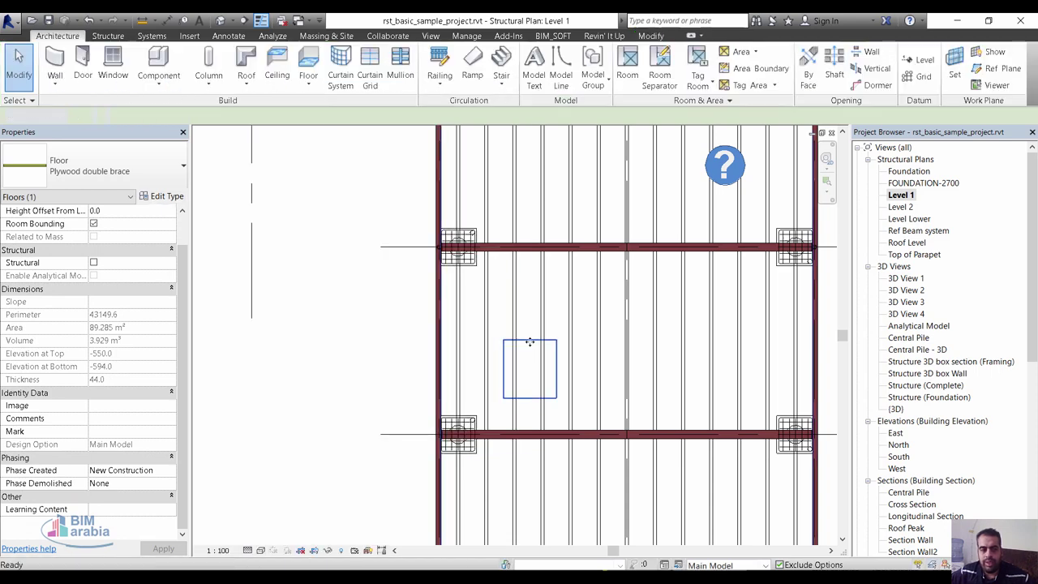
click(533, 347)
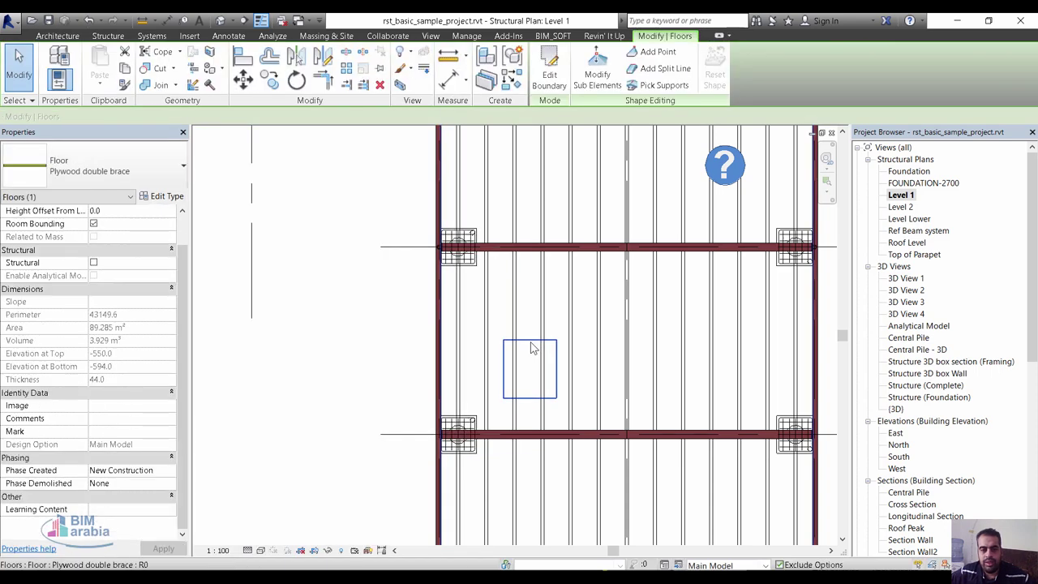
key(Escape)
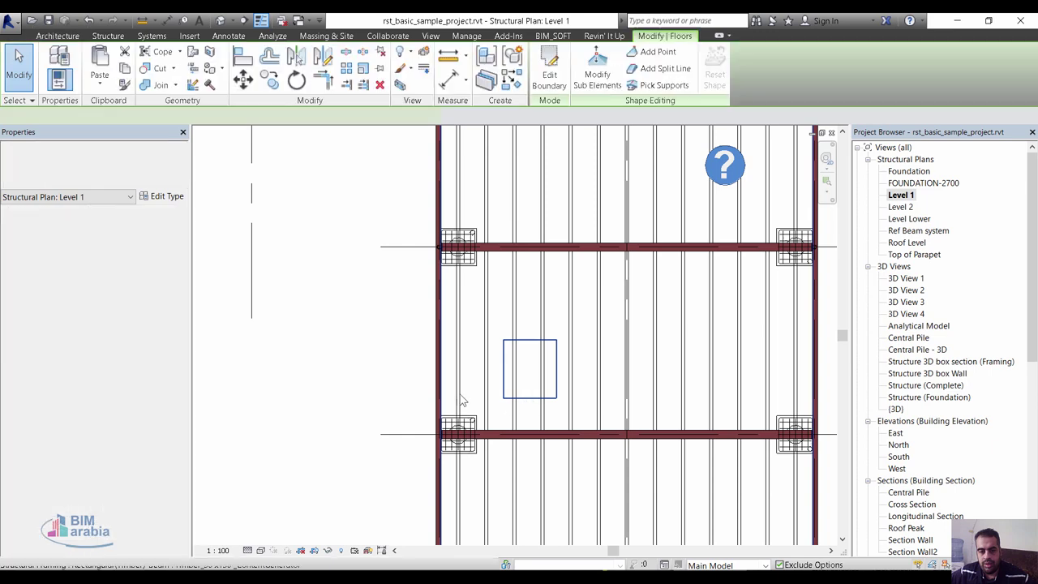
click(399, 336)
click(400, 318)
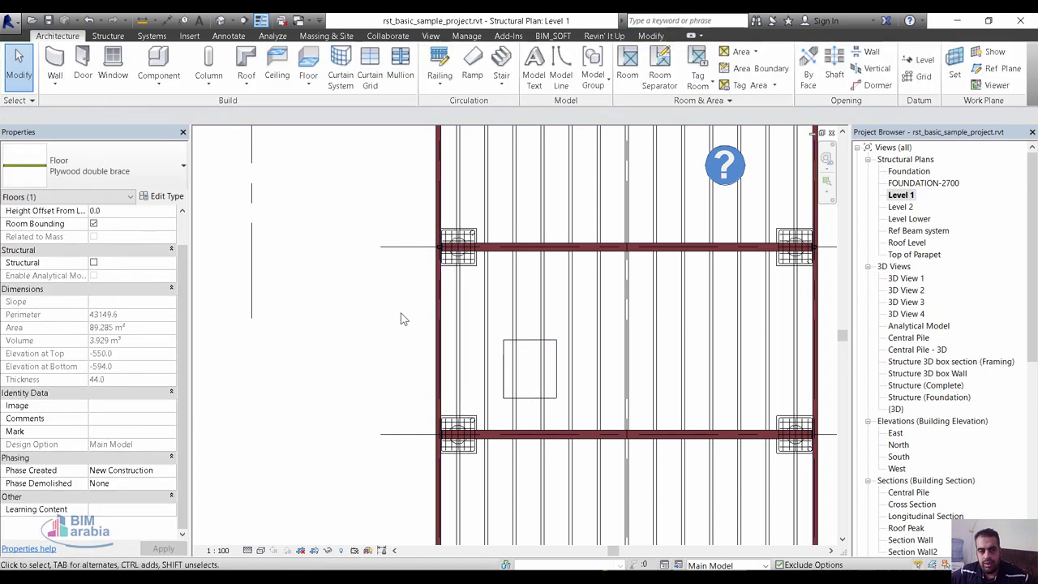
drag(397, 303, 569, 412)
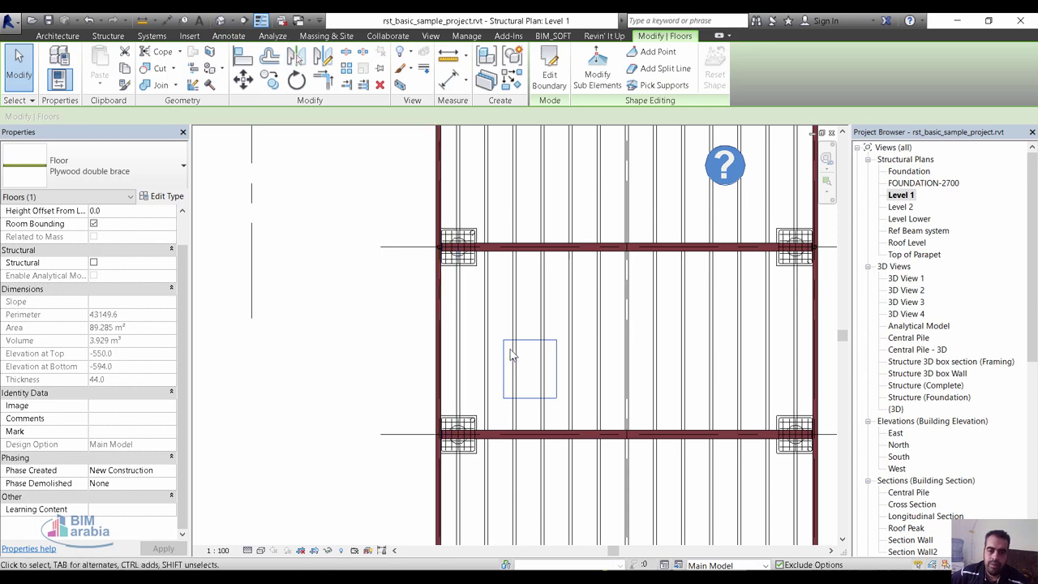
click(221, 23)
Change the Family1 type's x and y values to 2000 and apply them
click(568, 343)
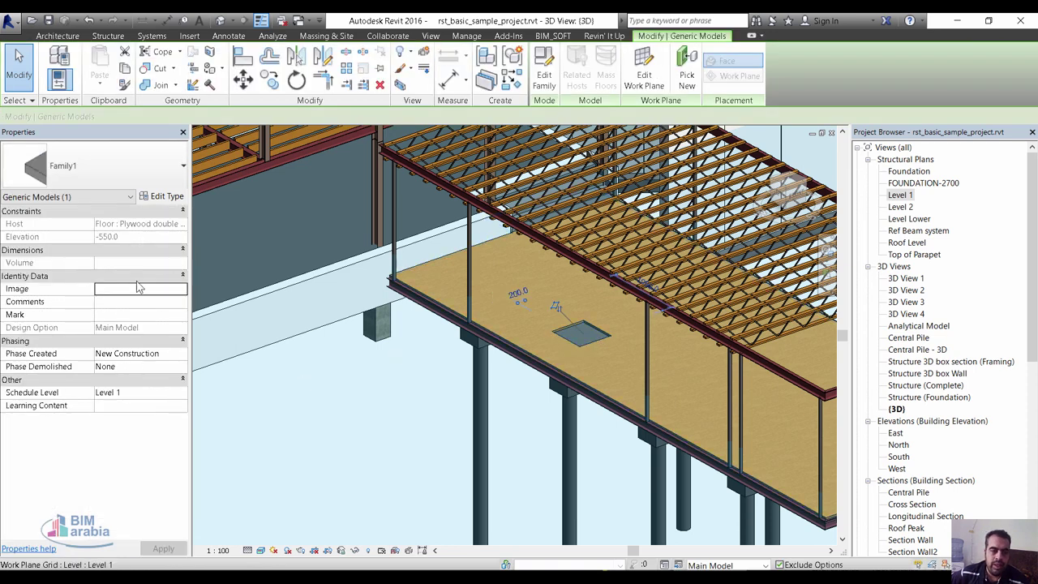
click(159, 197)
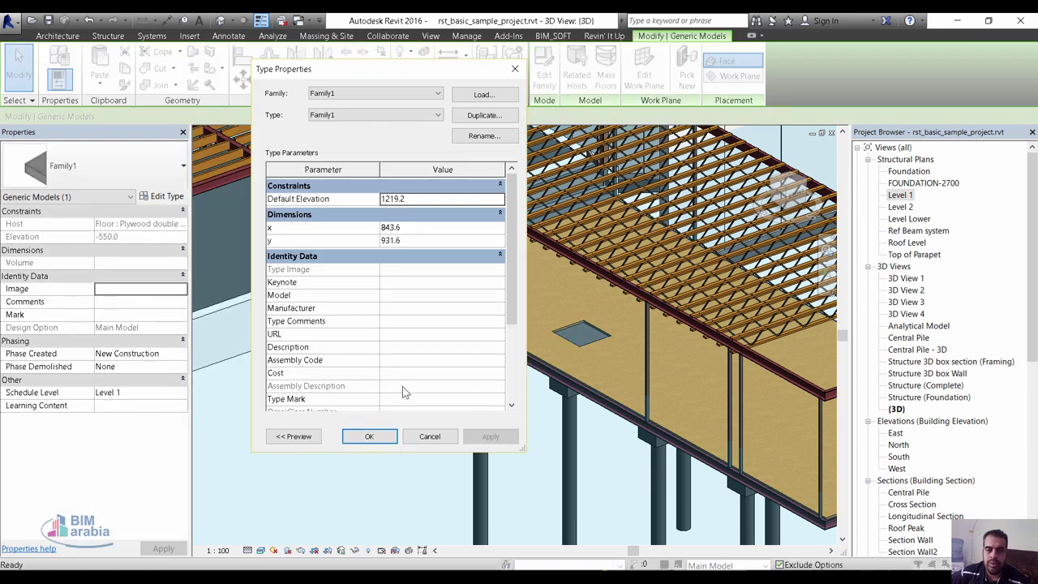
click(420, 228)
text(2000.0)
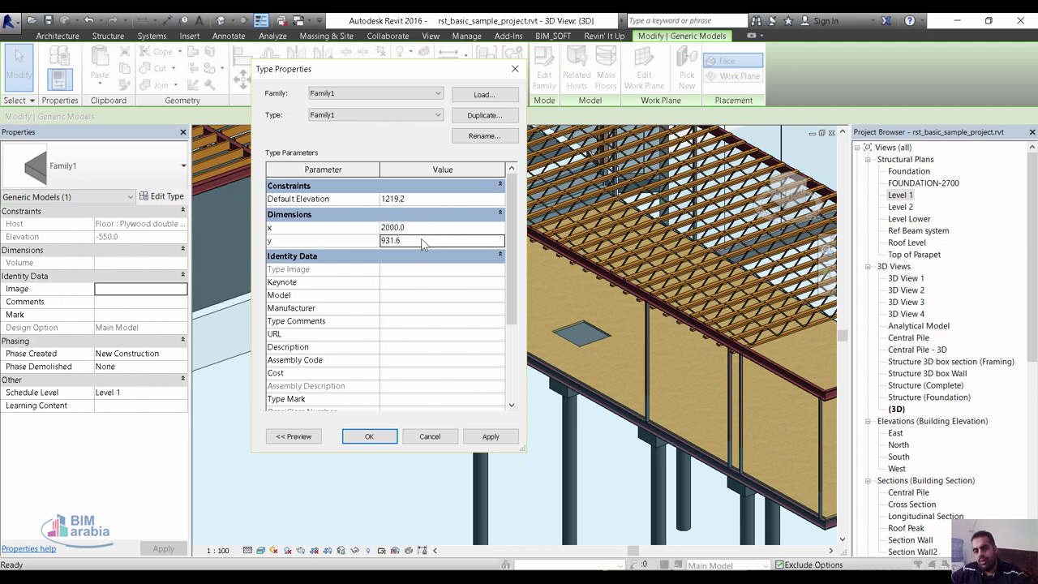
double_click(421, 241)
text(2000)
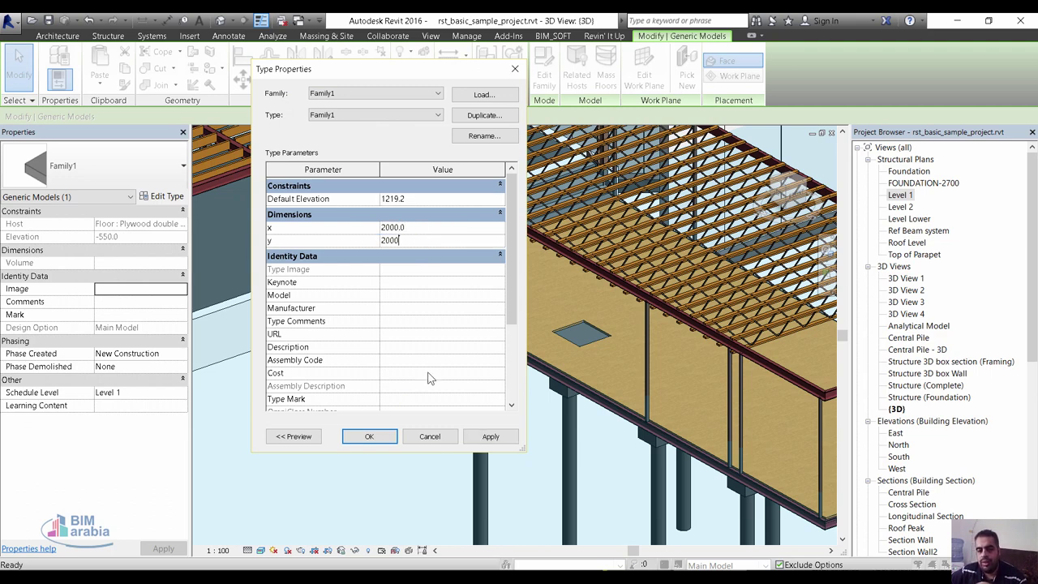
click(472, 437)
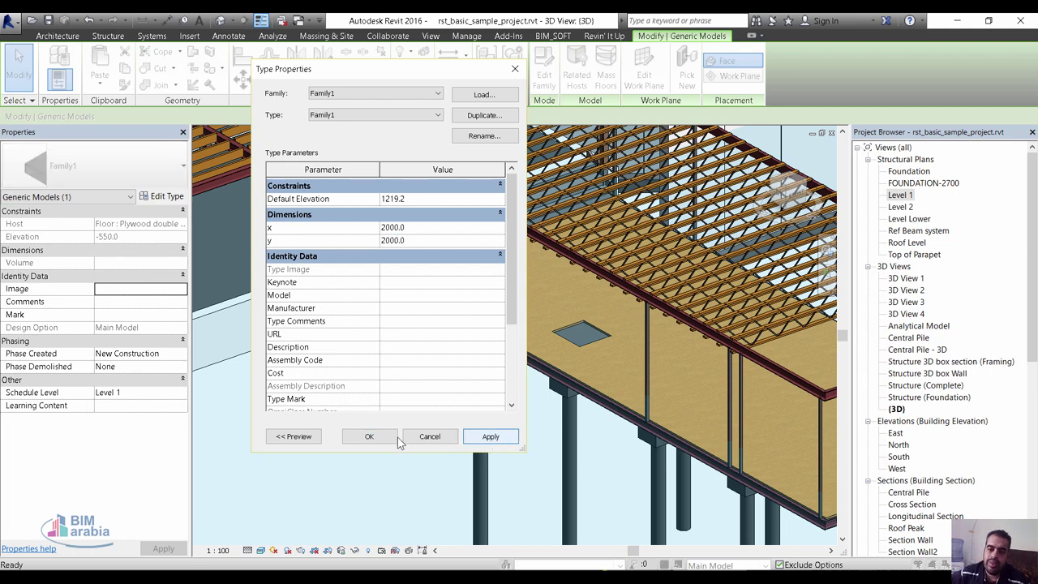
click(370, 437)
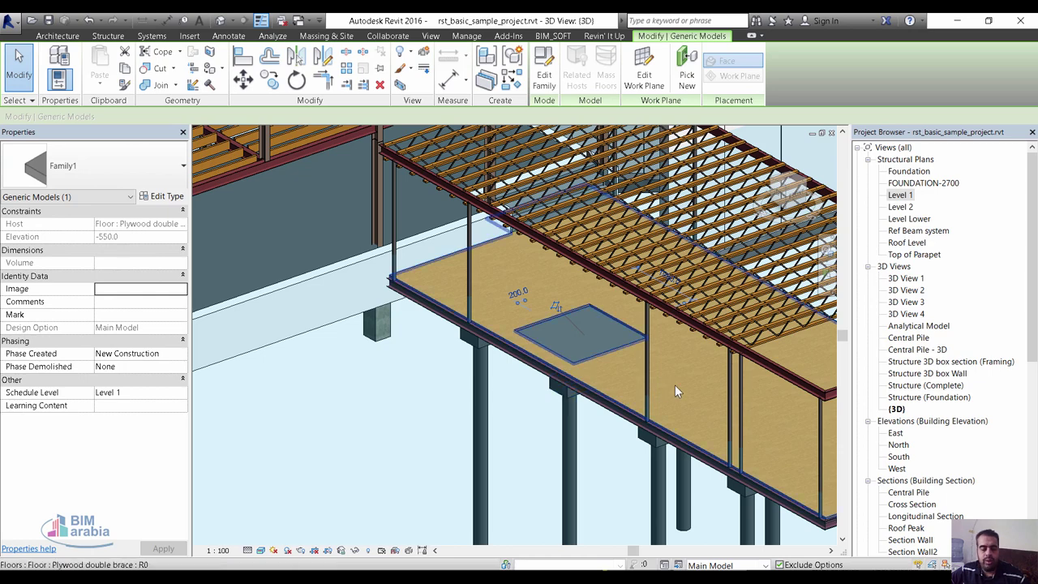
Start a Model In-Place family in the Structural Foundations category, keeping the name Structural Foundations 1
shift+middle_drag(690, 402, 734, 410)
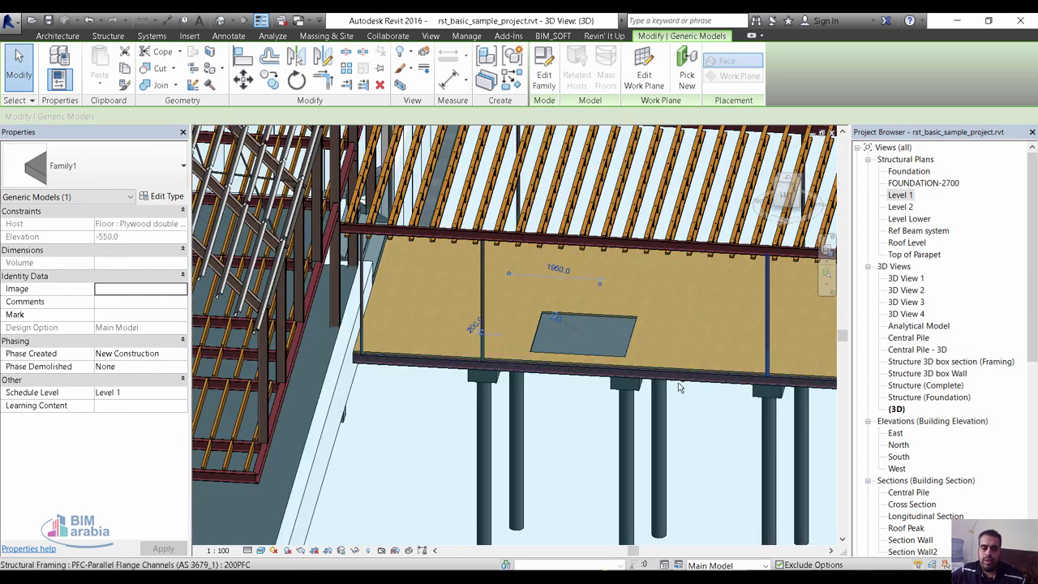
click(57, 36)
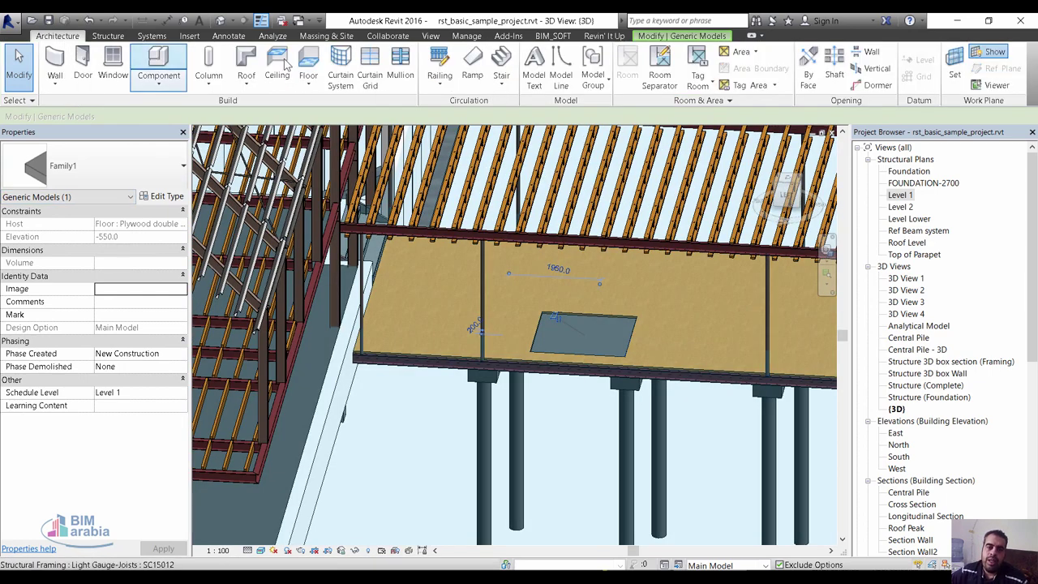
click(158, 81)
click(134, 136)
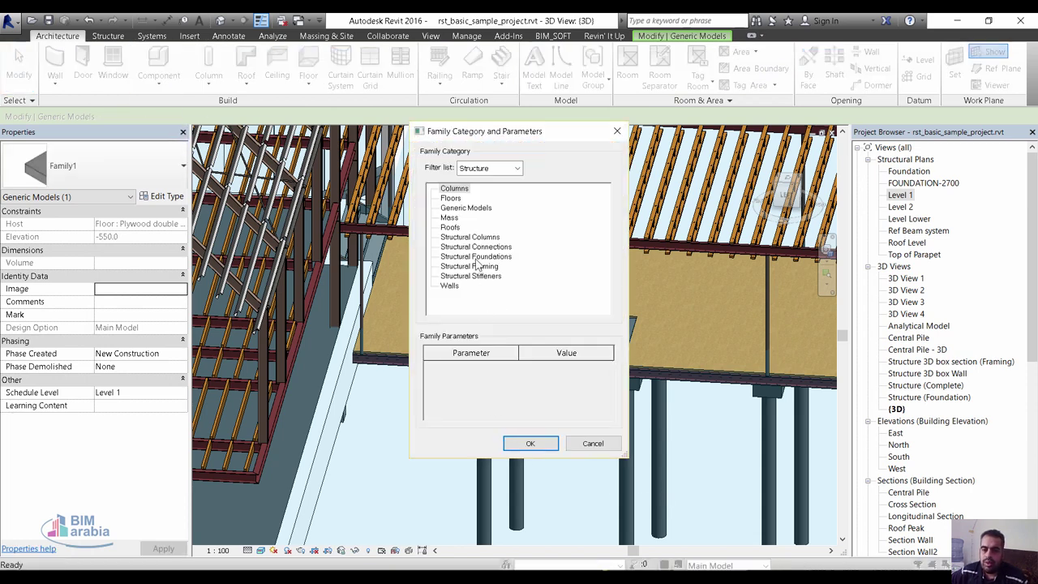
click(486, 257)
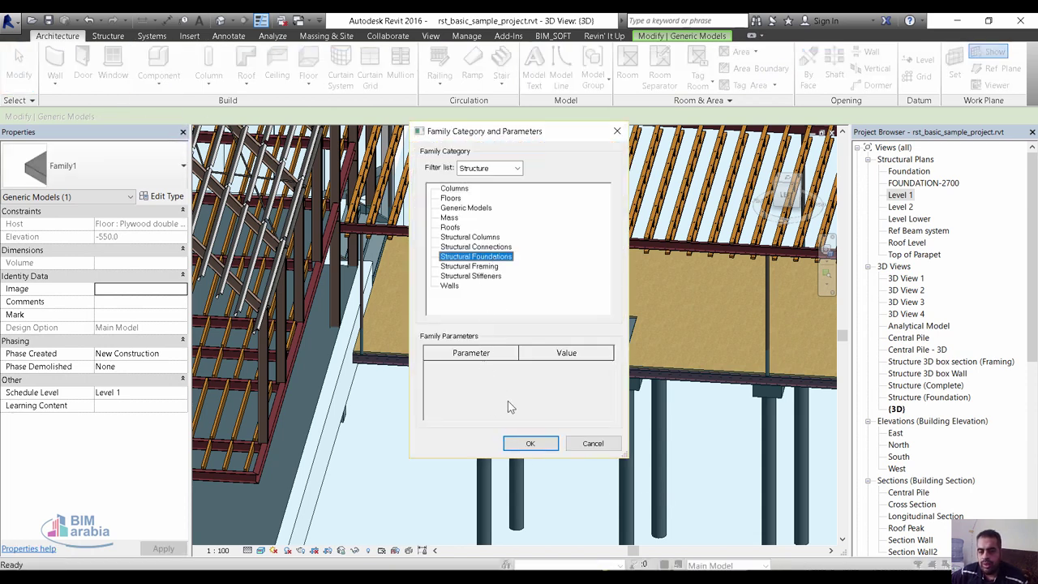
click(531, 445)
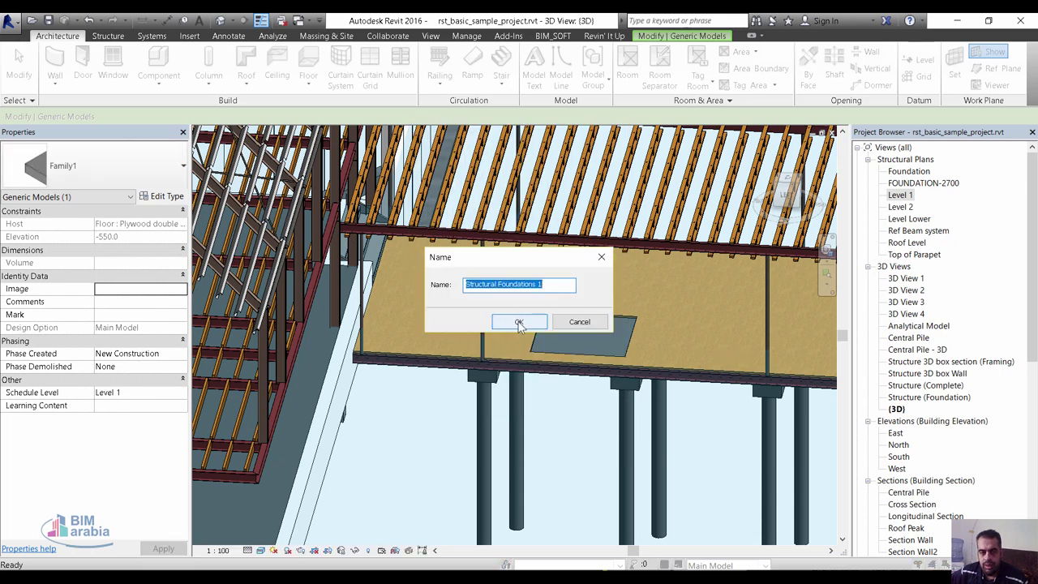
key(Return)
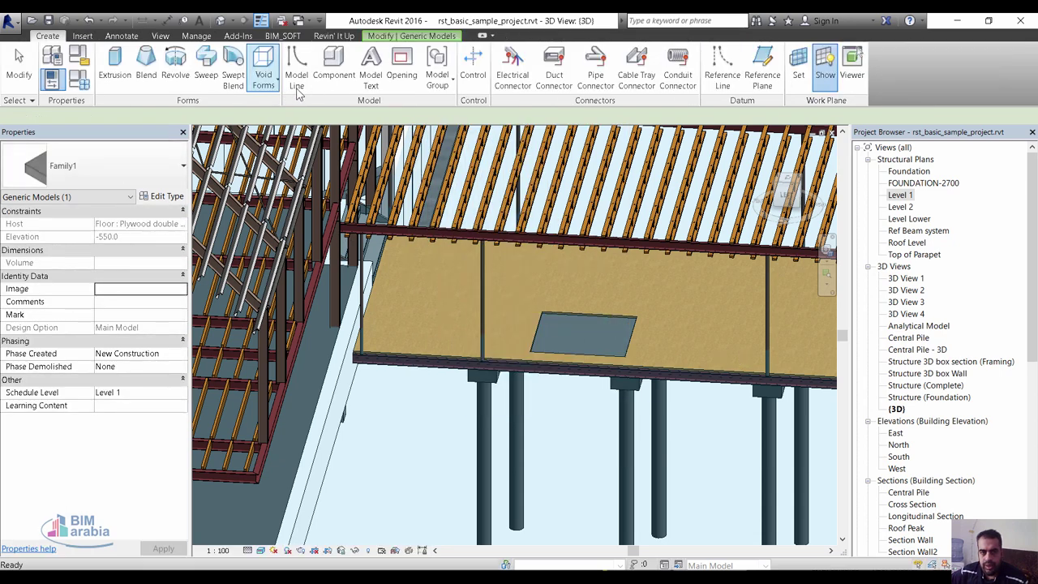
Start a Void Extrusion and orbit and zoom the view to frame the platform deck
click(263, 82)
click(261, 104)
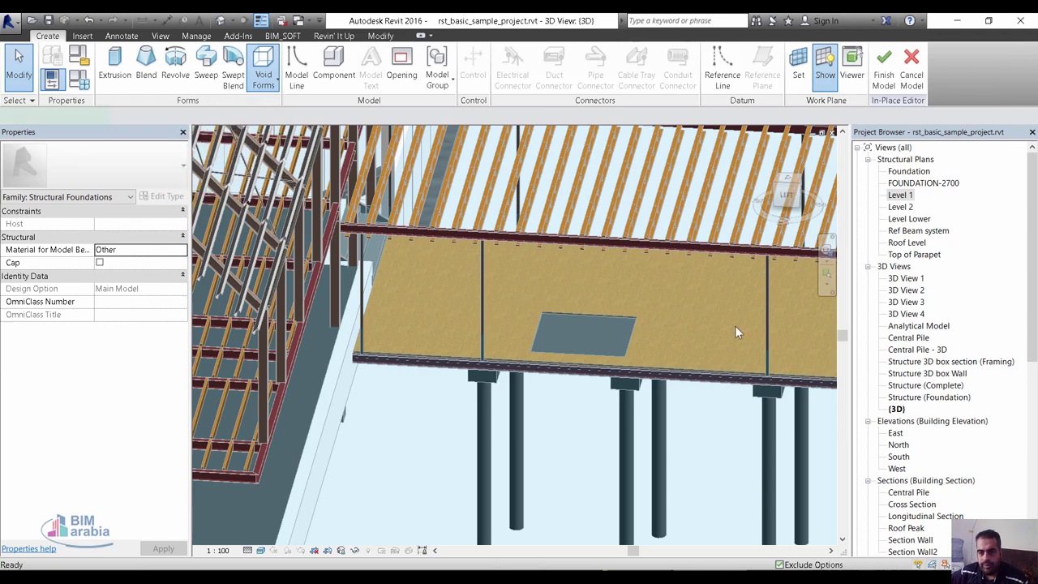
scroll(755, 347, up, 2)
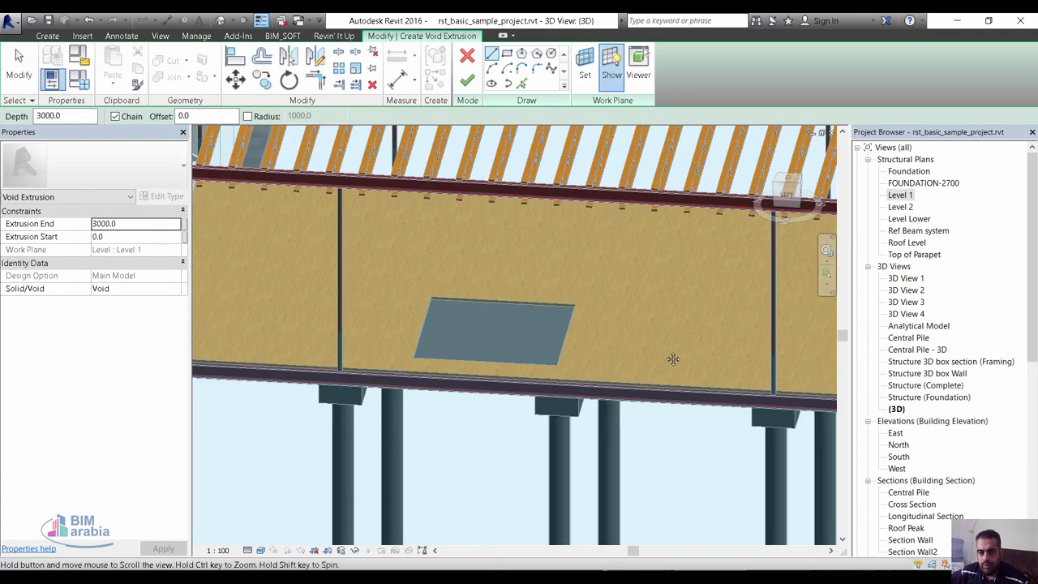
middle_drag(755, 346, 462, 400)
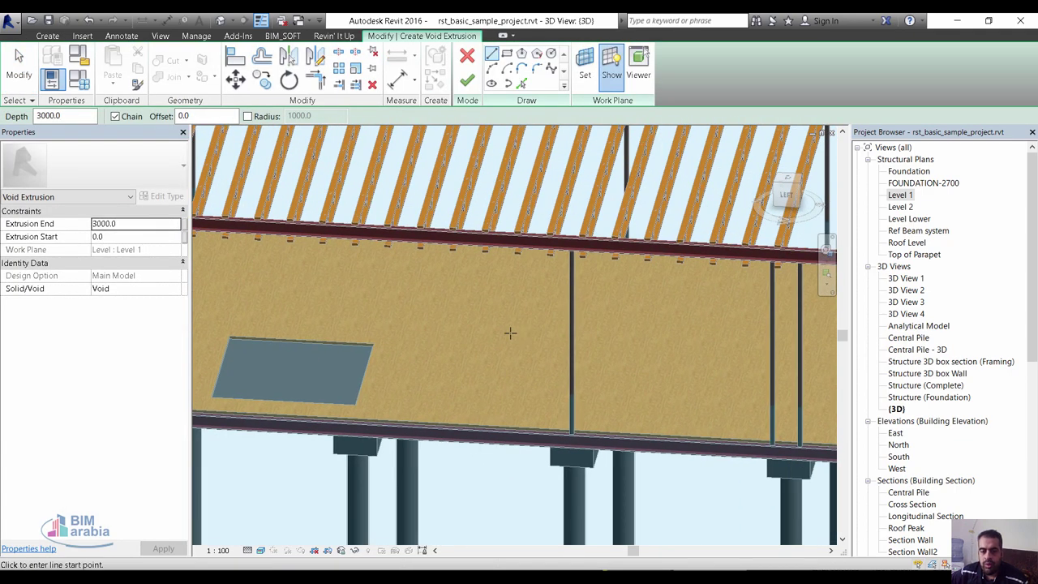
scroll(586, 413, down, 4)
mouse_move(690, 426)
shift+middle_down()
mouse_move(668, 339)
mouse_move(670, 348)
shift+middle_up()
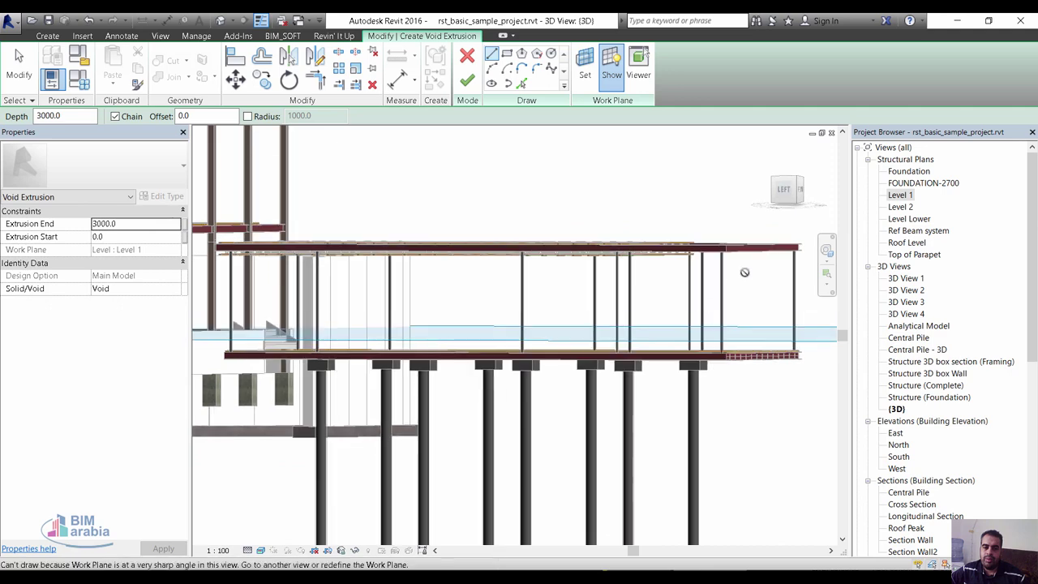
click(795, 190)
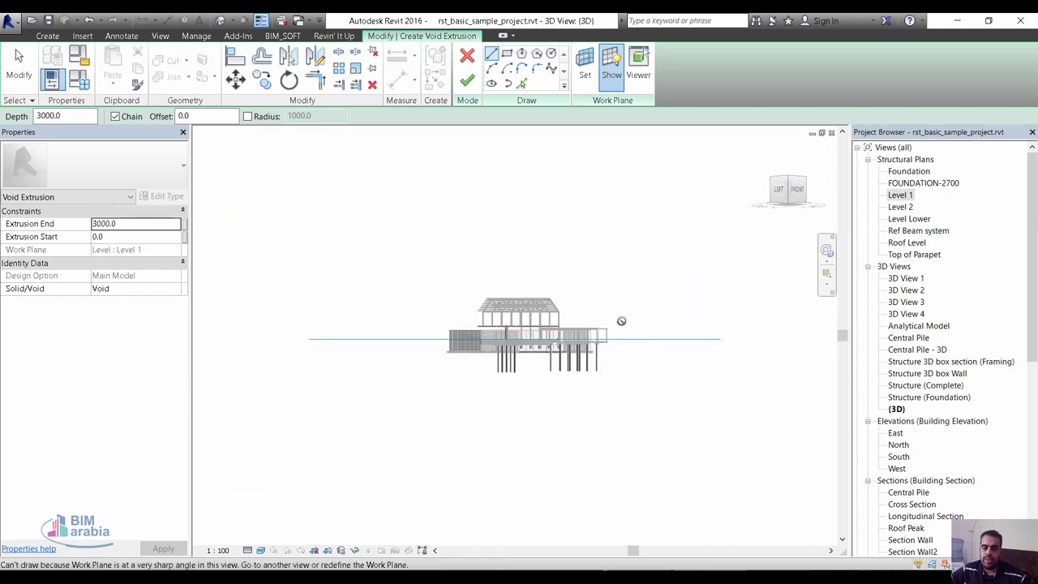
scroll(586, 346, up, 4)
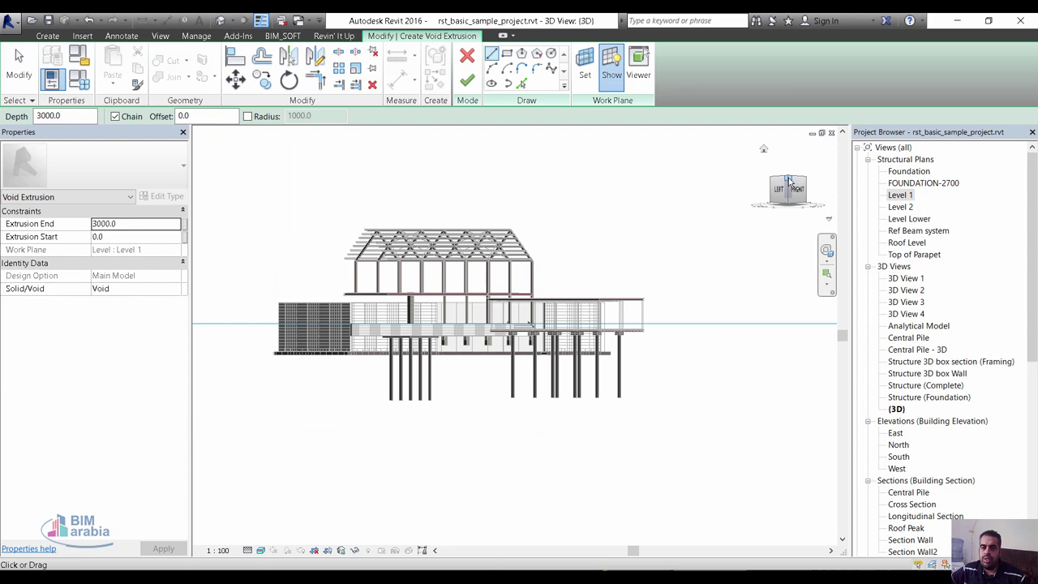
click(795, 189)
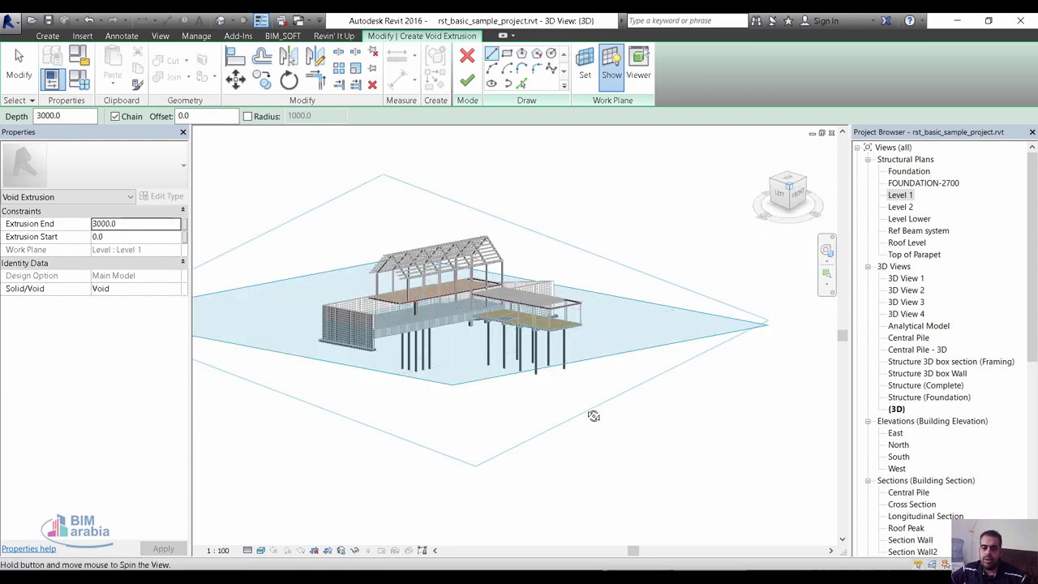
scroll(607, 341, up, 2)
scroll(626, 336, up, 3)
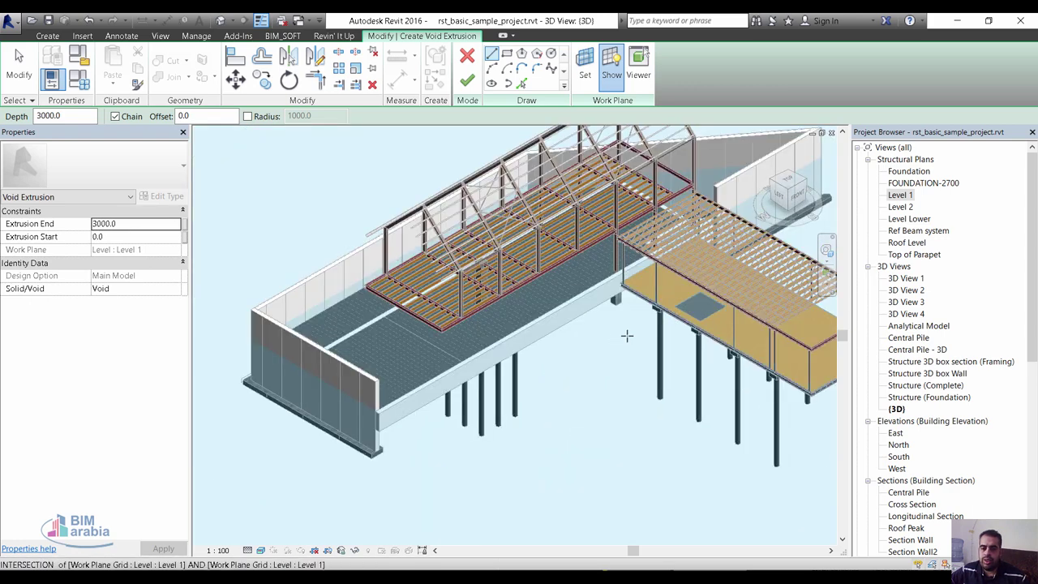
scroll(690, 325, up, 2)
Sketch a 6-sided inscribed polygon on the deck beside the rectangular opening
key(Escape)
middle_drag(739, 318, 489, 367)
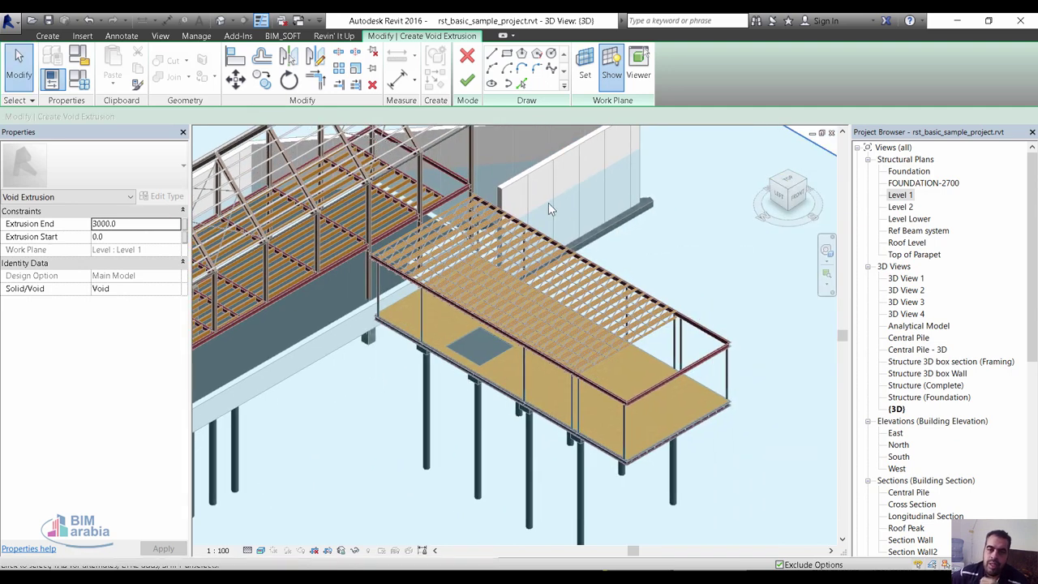
click(538, 56)
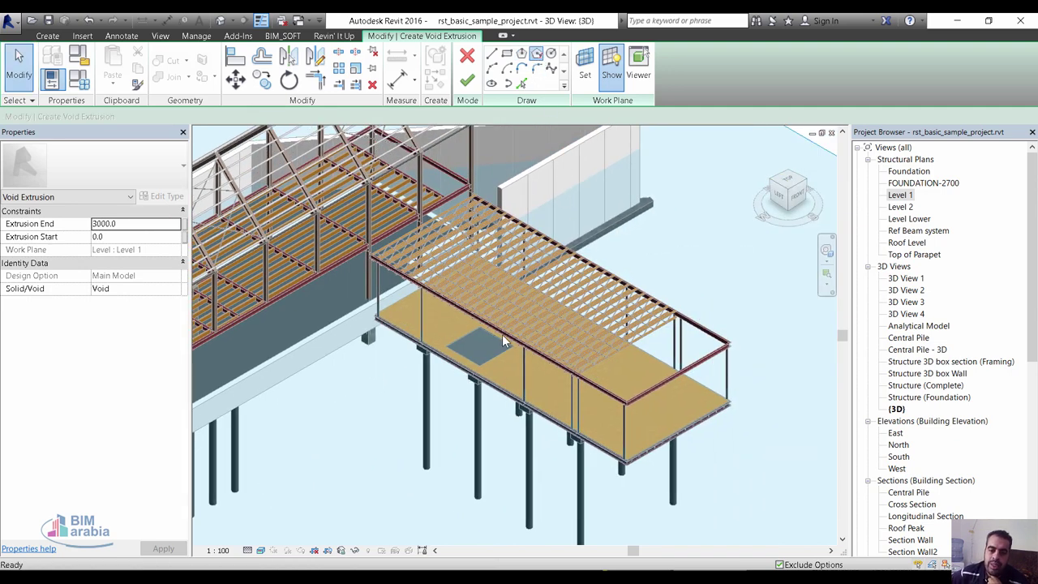
scroll(568, 378, up, 2)
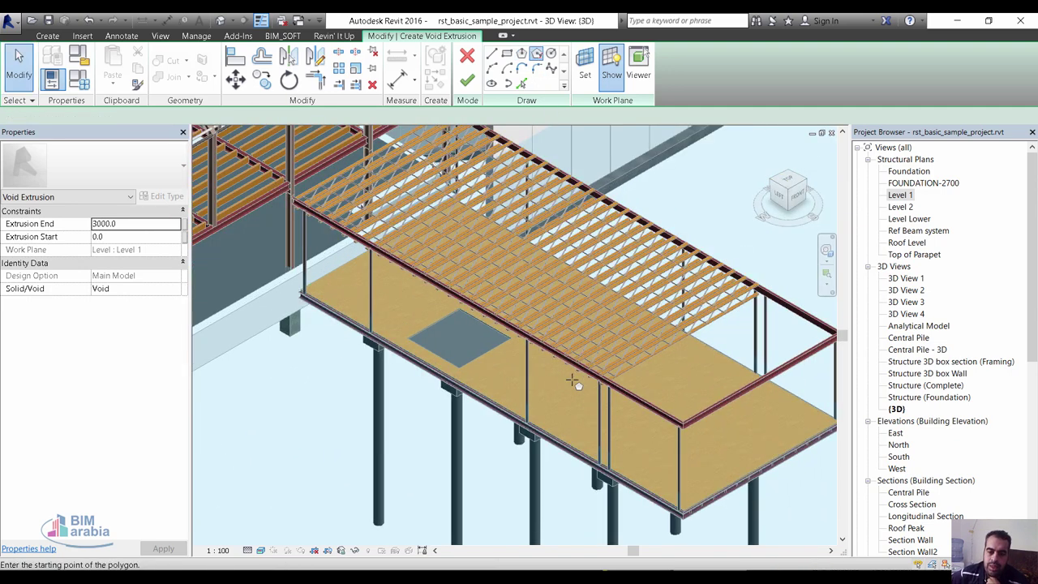
scroll(570, 389, up, 3)
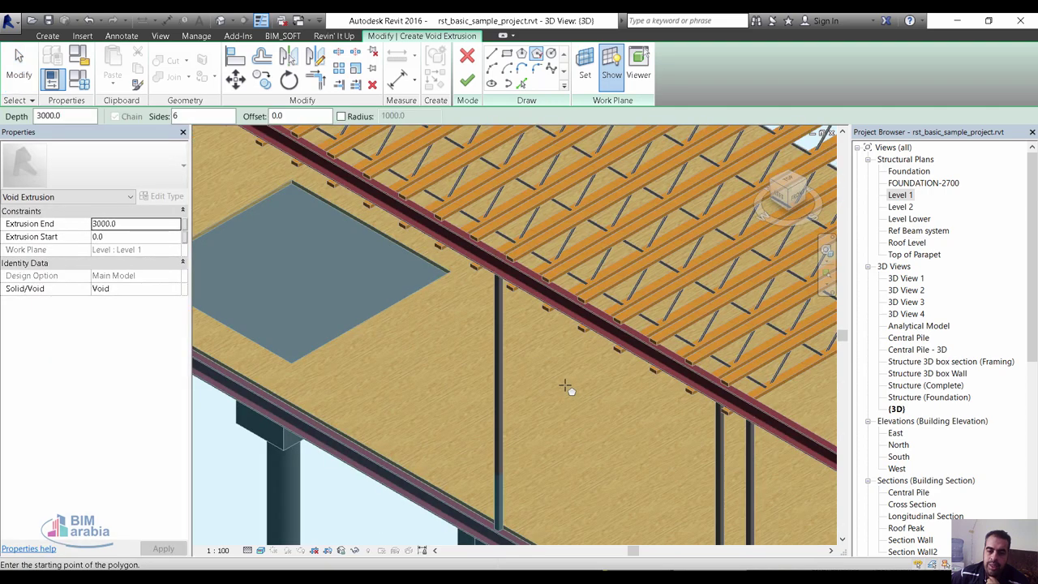
click(608, 411)
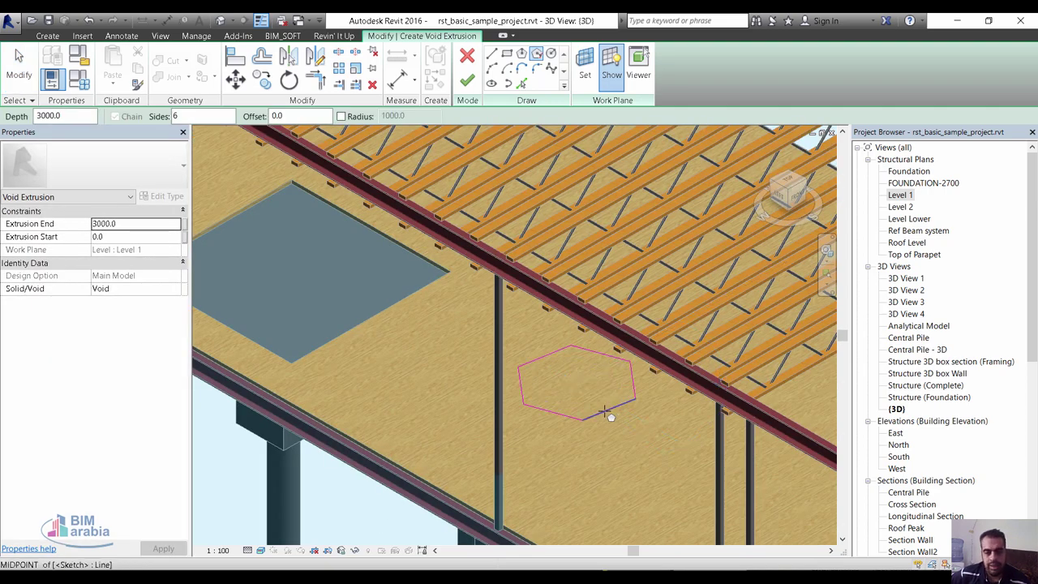
key(Escape)
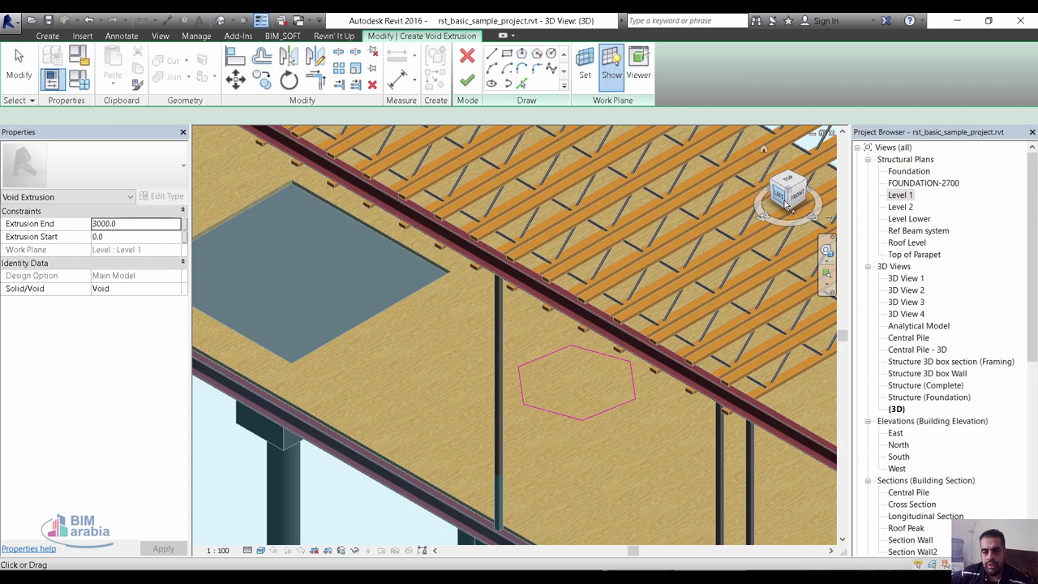
Switch to the LEFT view and zoom in on the hexagonal void
click(786, 204)
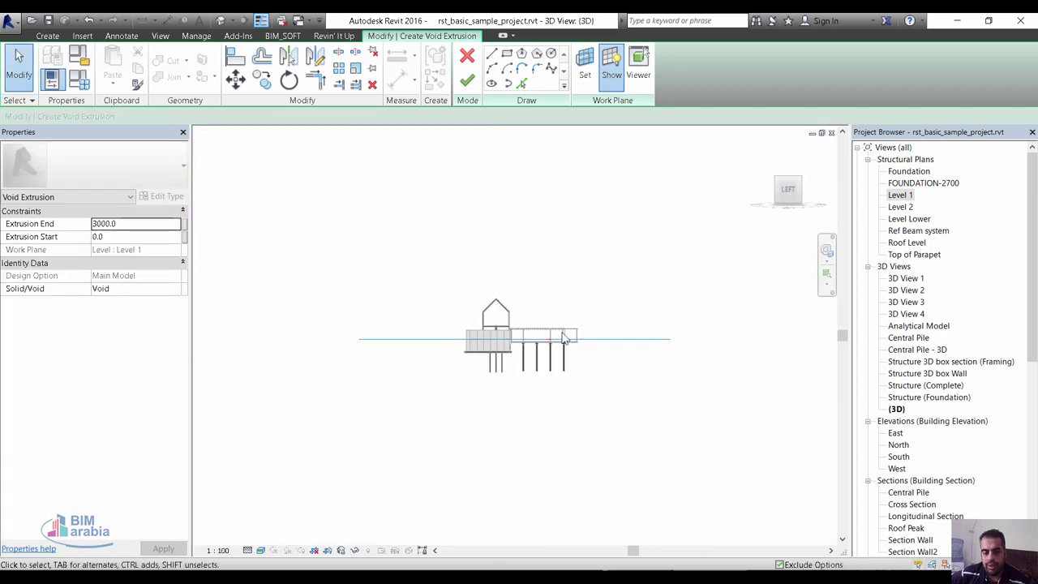
scroll(535, 340, up, 2)
scroll(536, 341, up, 2)
scroll(536, 341, up, 2)
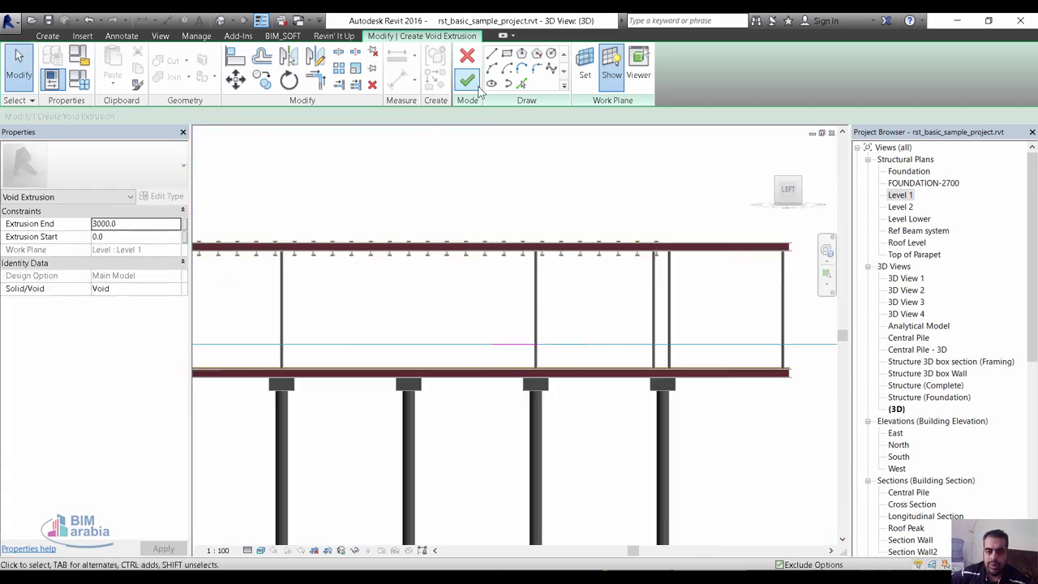
Drag the hexagonal void's bottom and top handles so it spans -594 to -550
click(520, 356)
scroll(512, 345, up, 2)
scroll(513, 345, up, 2)
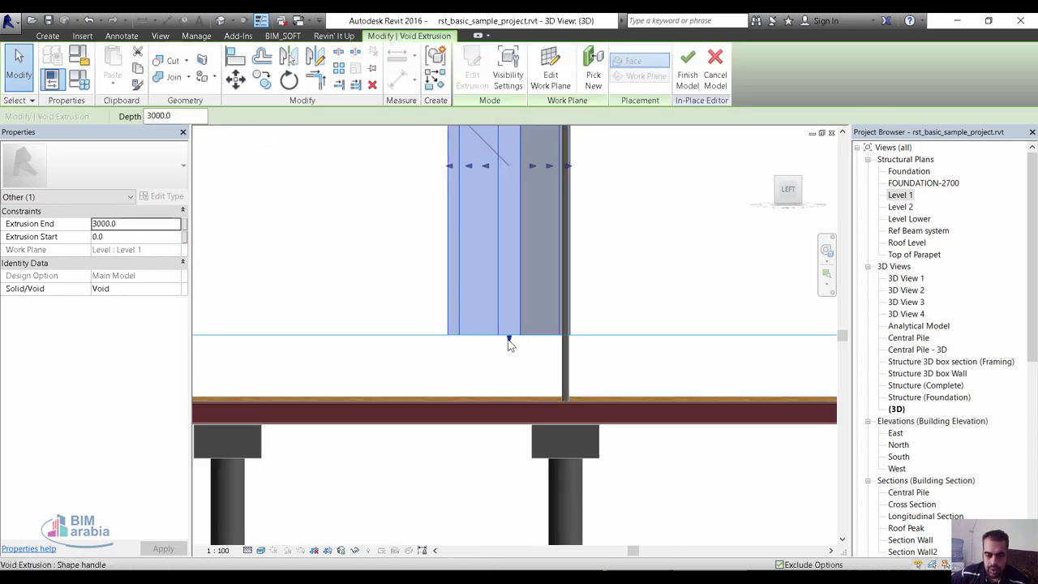
drag(519, 398, 518, 397)
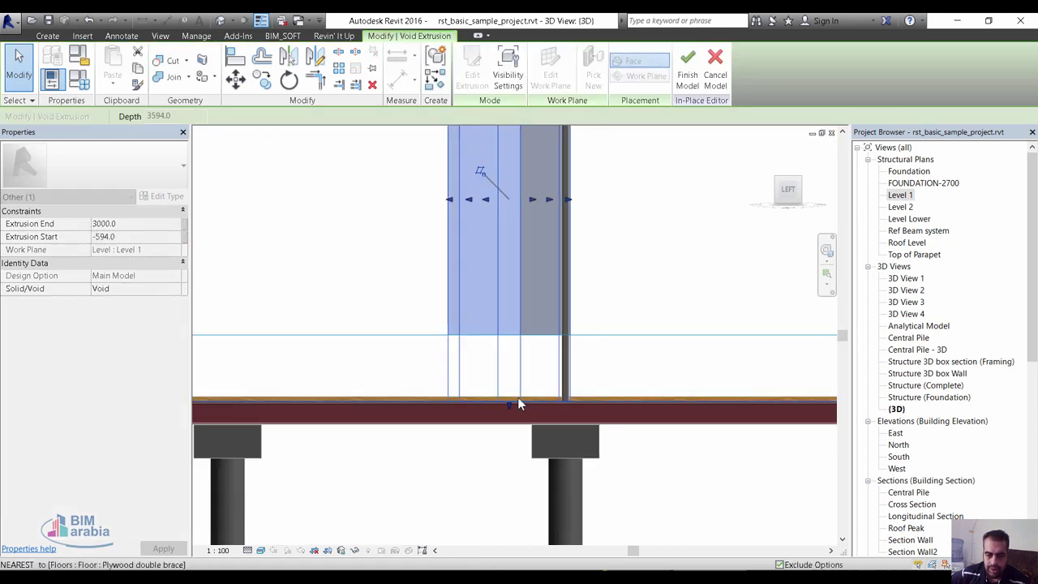
scroll(479, 427, down, 2)
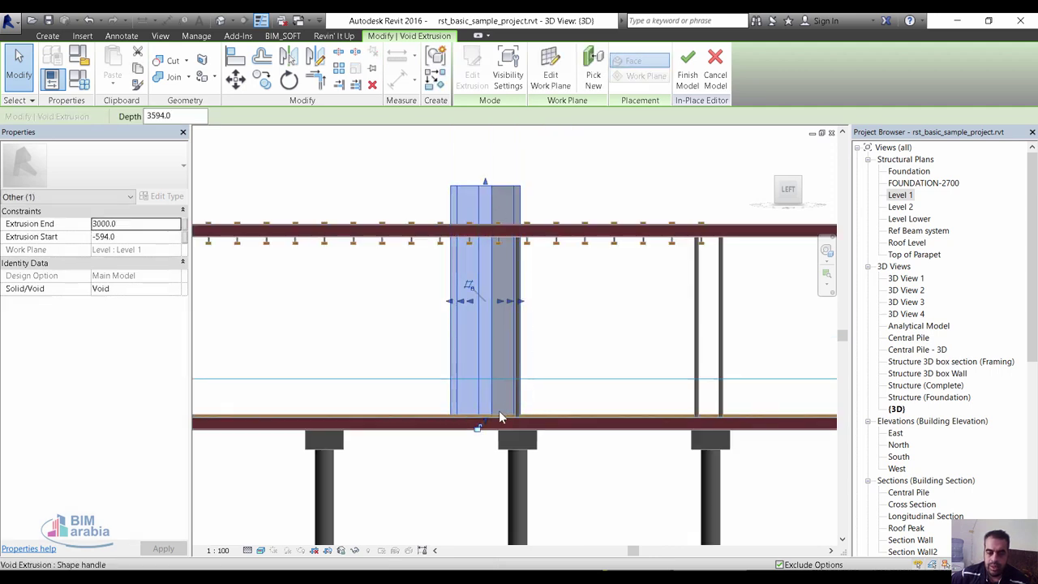
drag(500, 417, 493, 417)
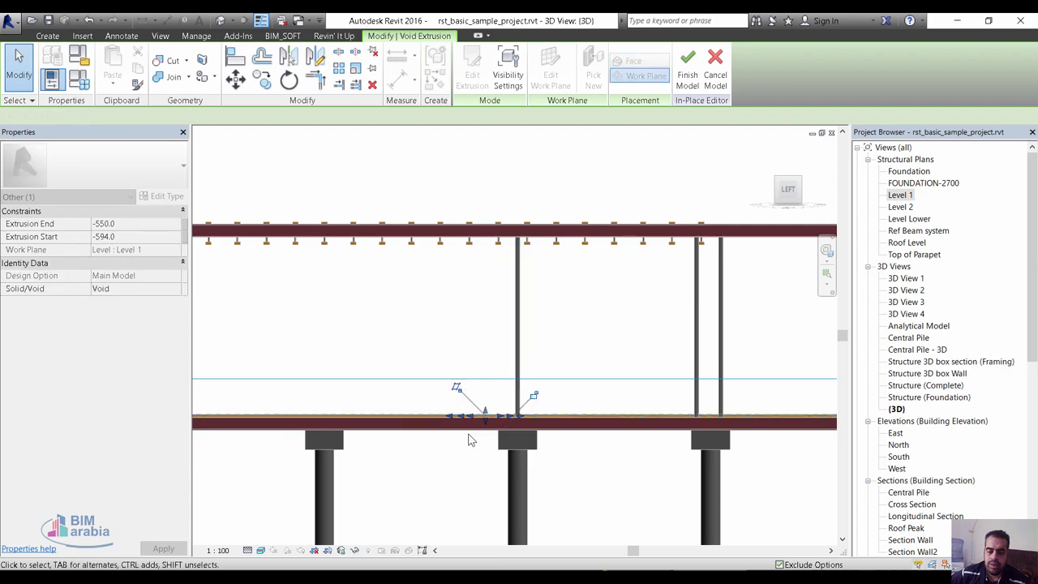
scroll(477, 412, up, 3)
scroll(477, 411, up, 2)
shift+middle_drag(505, 322, 537, 355)
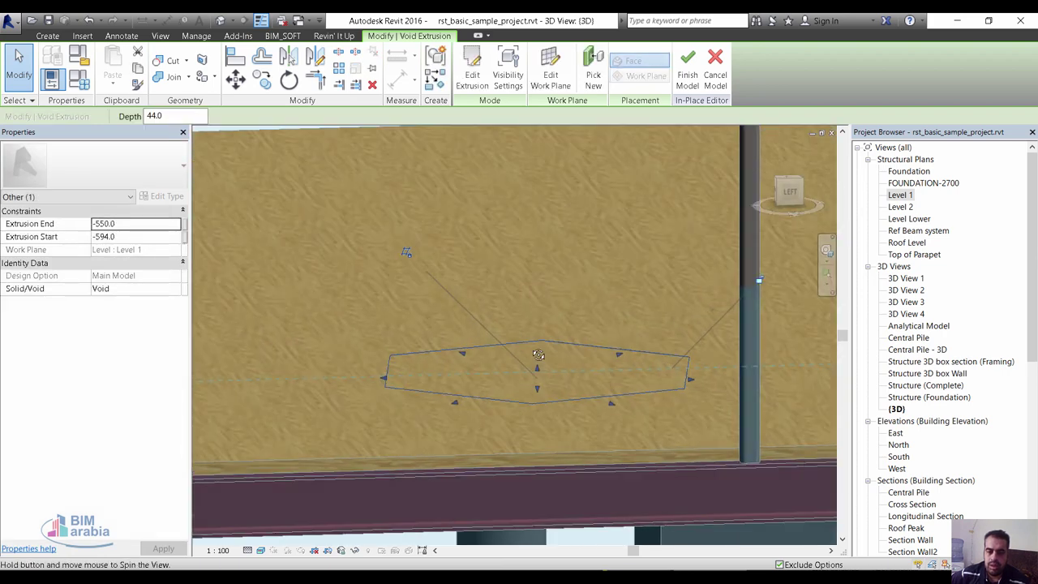
scroll(445, 300, down, 3)
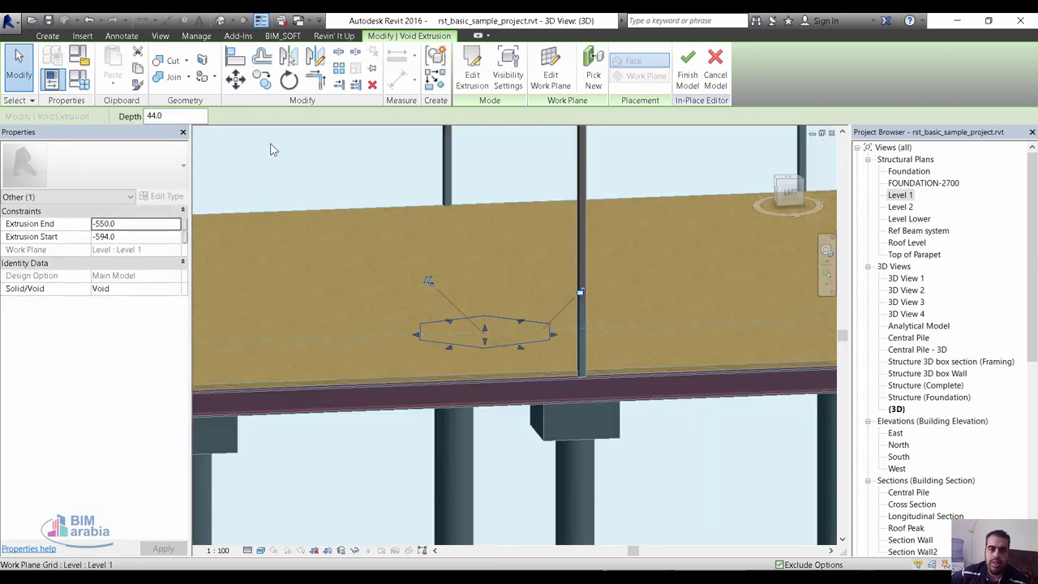
click(389, 477)
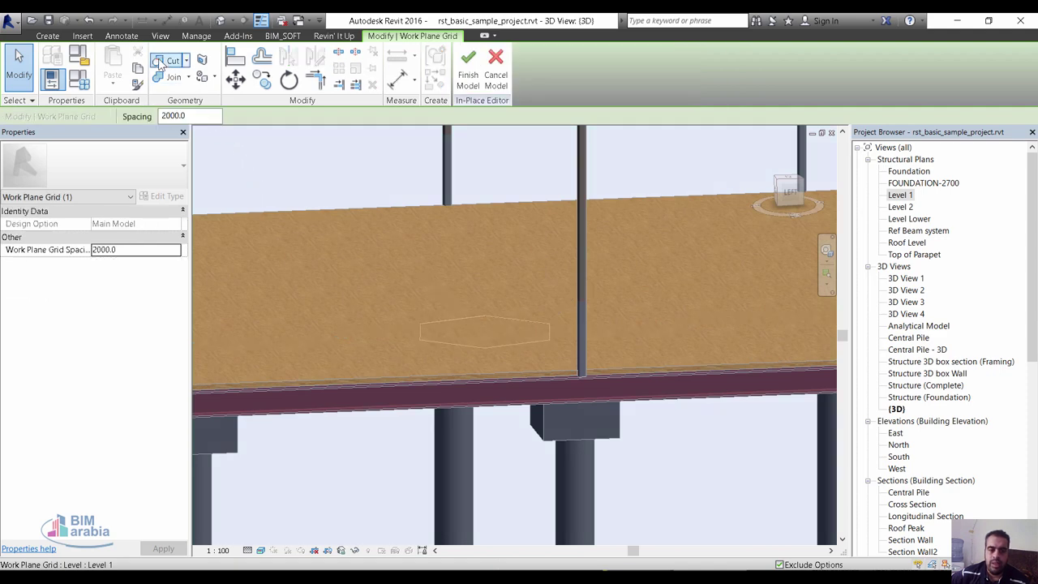
Cut the deck floor with the hexagonal void using Cut Geometry (CG), then pan to inspect both openings
key(c)
key(g)
click(464, 301)
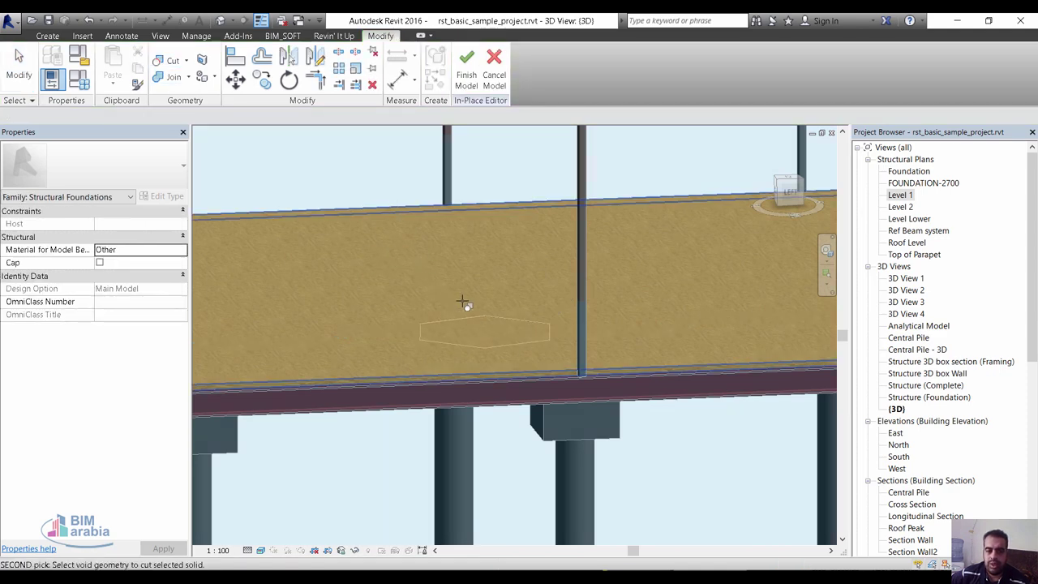
click(472, 315)
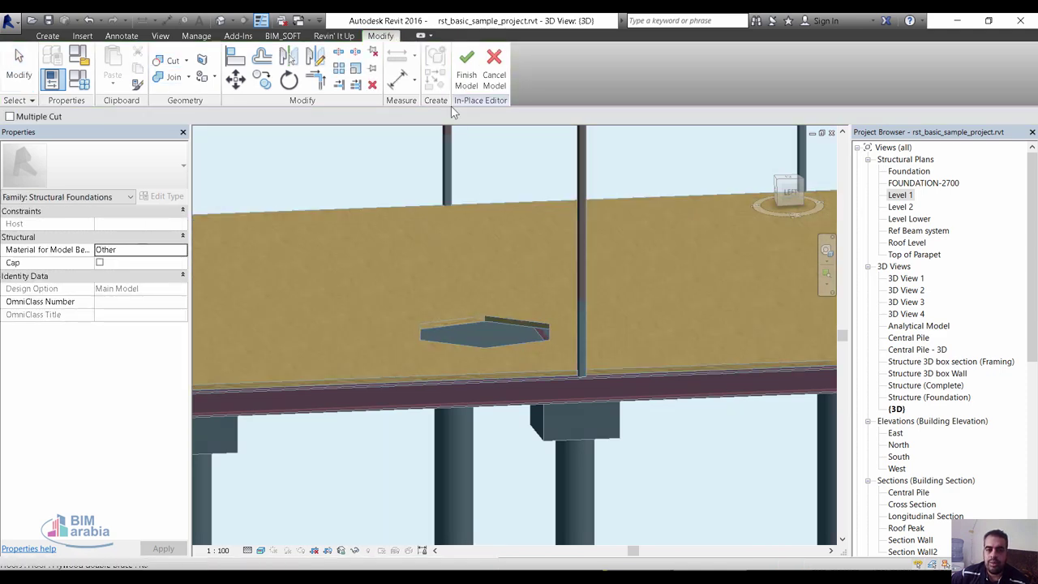
key(Escape)
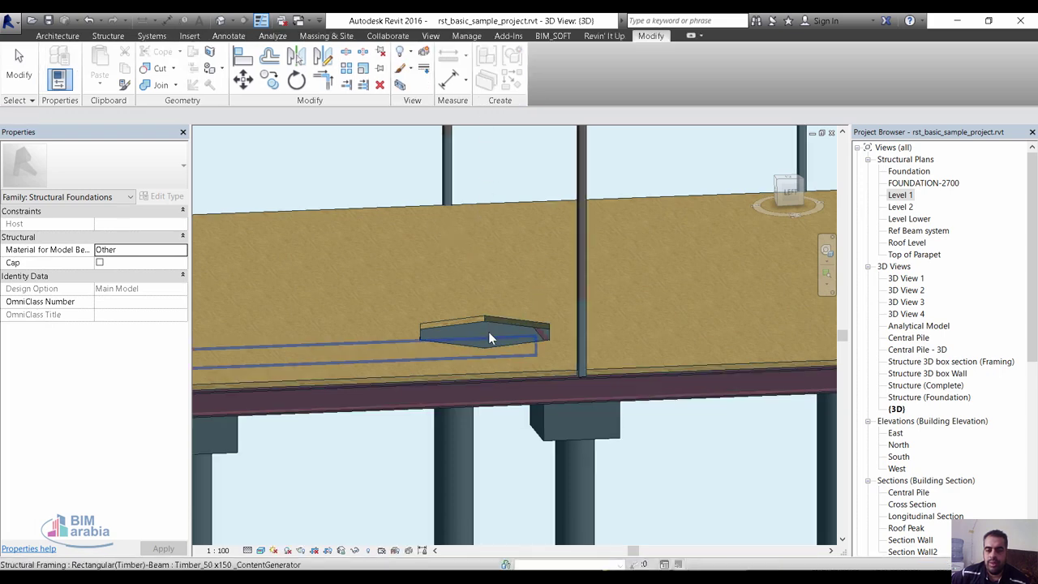
middle_drag(488, 332, 696, 365)
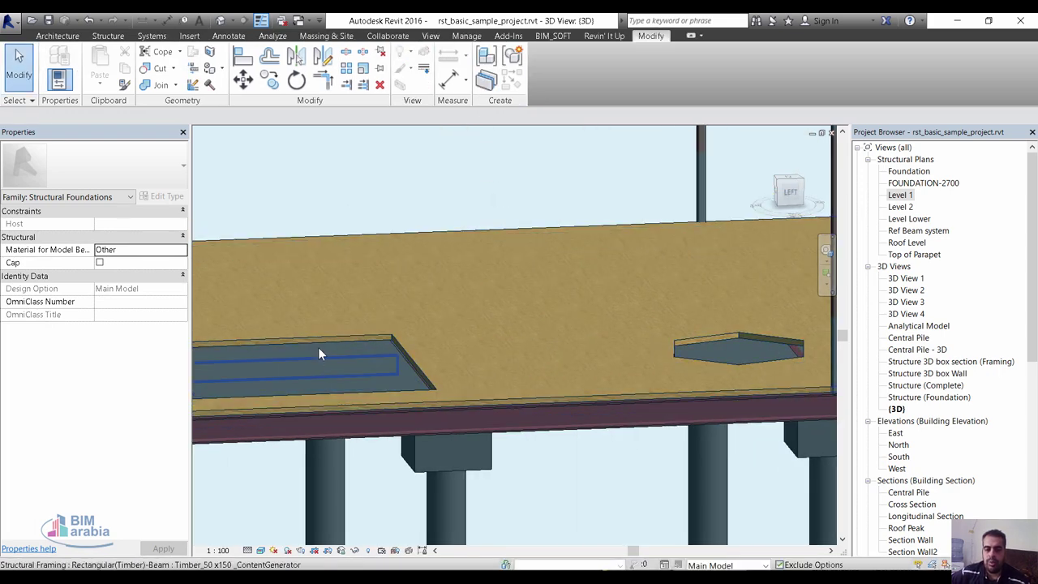